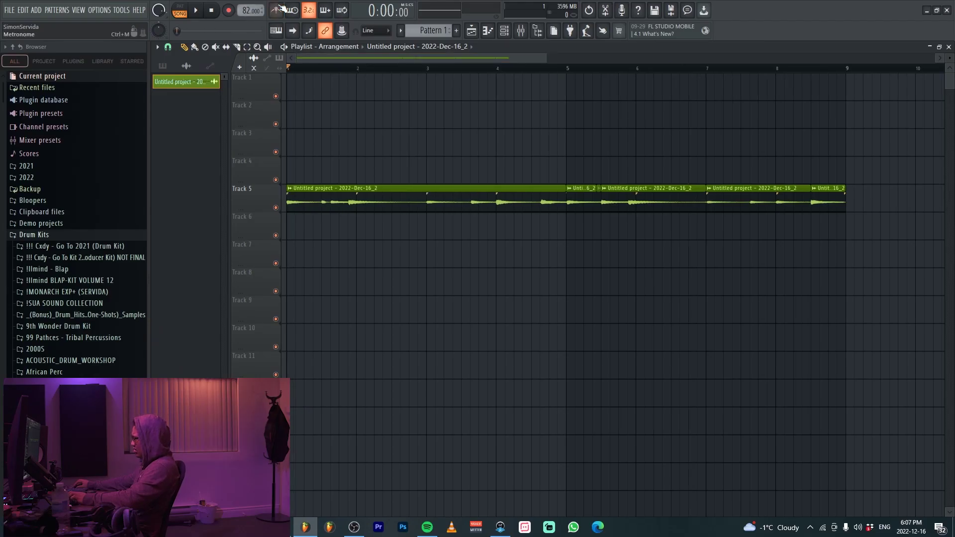
- Play the arrangement and load Fruity NoteBook 2 into effect slot 3 of the Master mixer track
key(space)
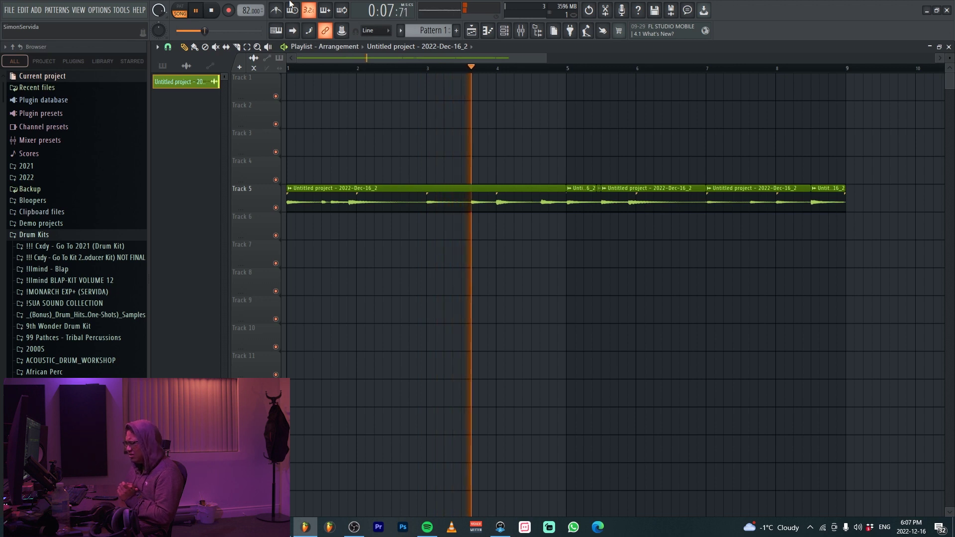
key(F9)
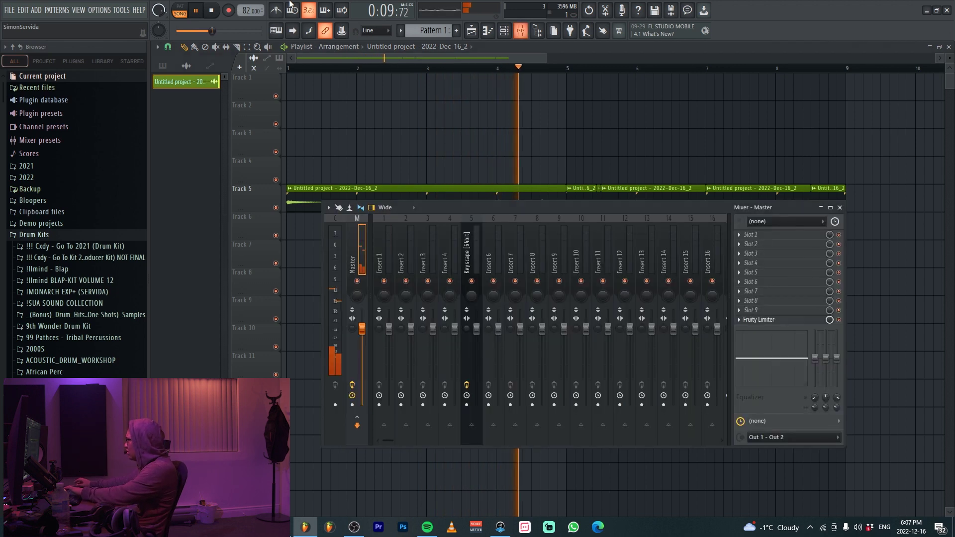
click(795, 253)
mouse_move(795, 262)
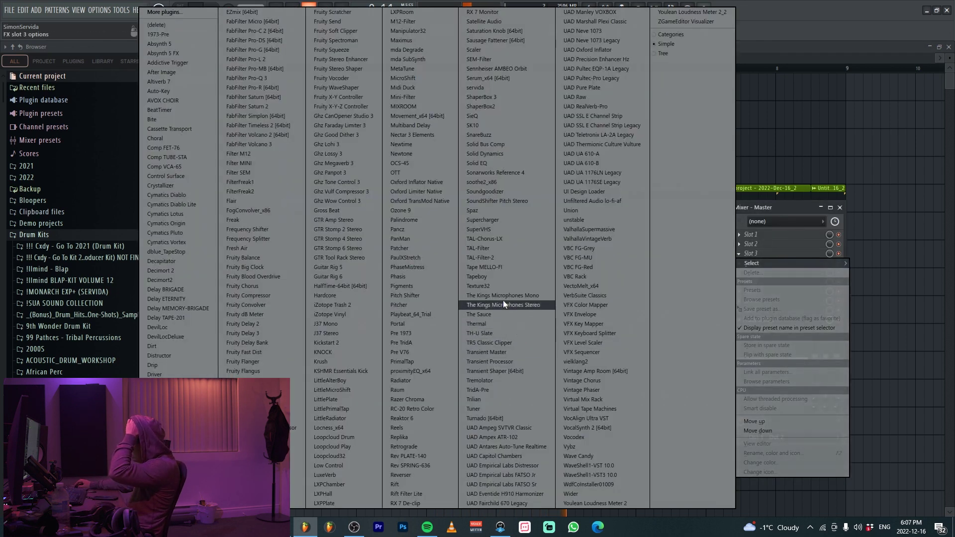
click(327, 267)
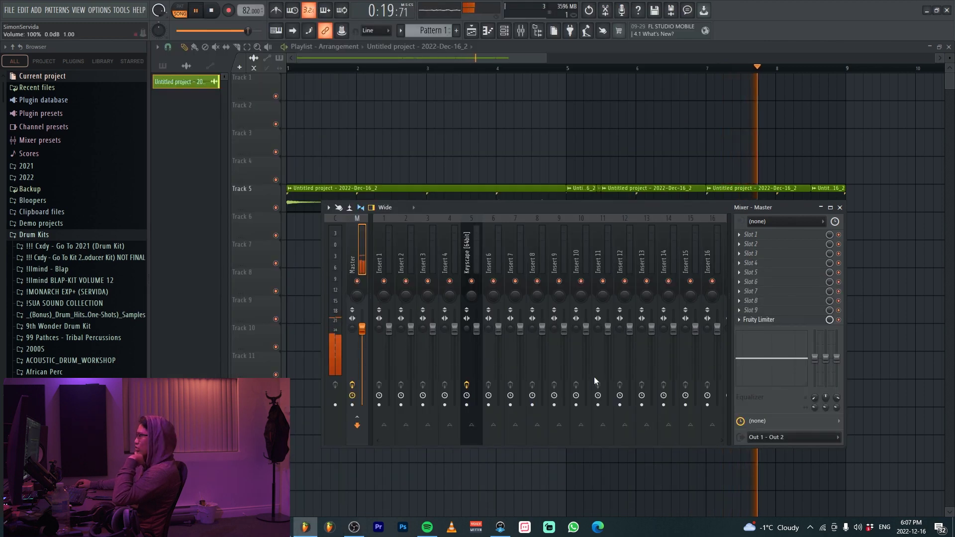
click(760, 253)
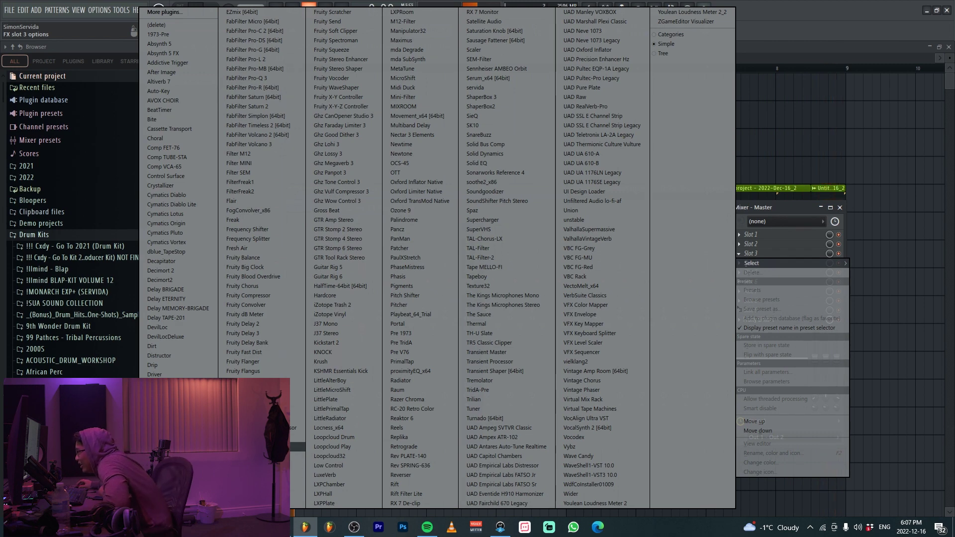
click(278, 446)
- Replace the default notebook text with the lyric lines "i left you all alone inthe rain" and "the pain"
key(ctrl+a)
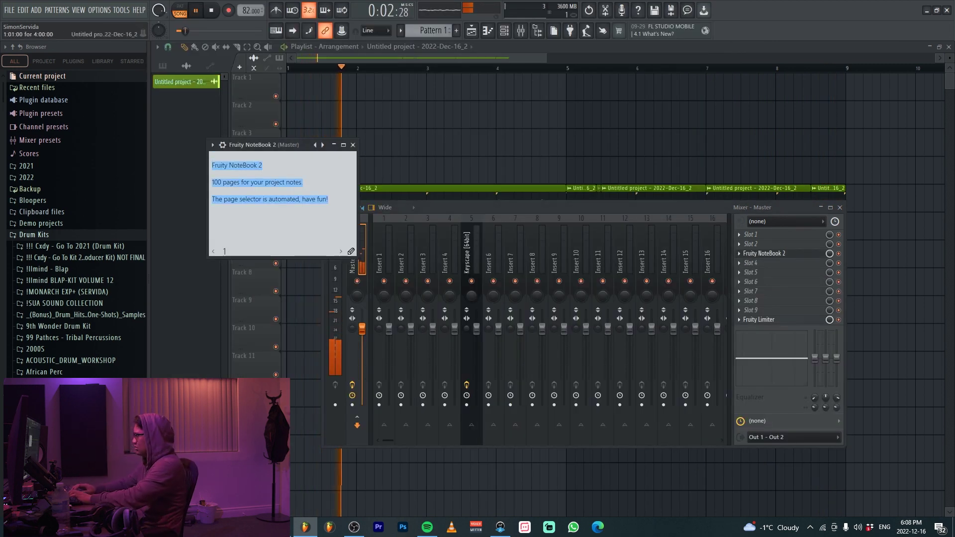
text(i left you all a)
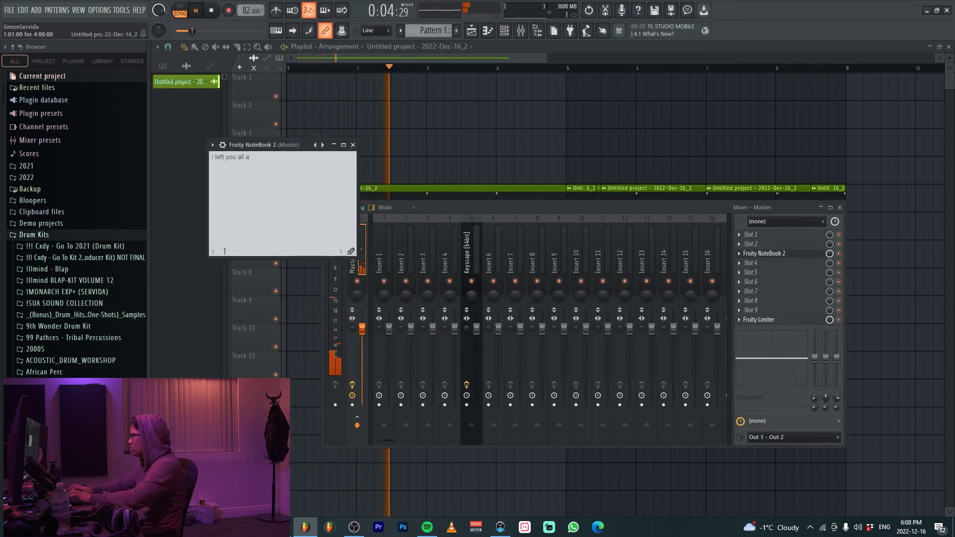
text(lone inthe )
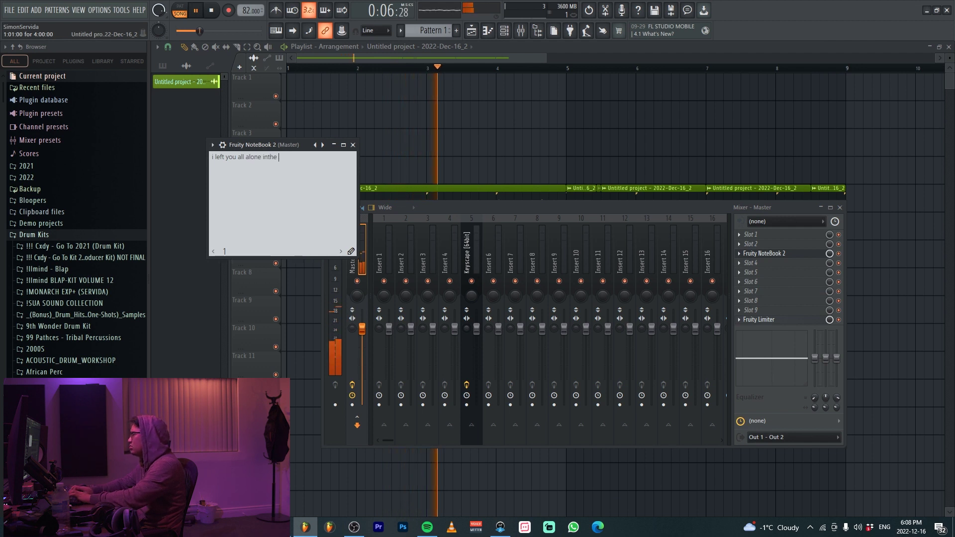
text(rain the ap)
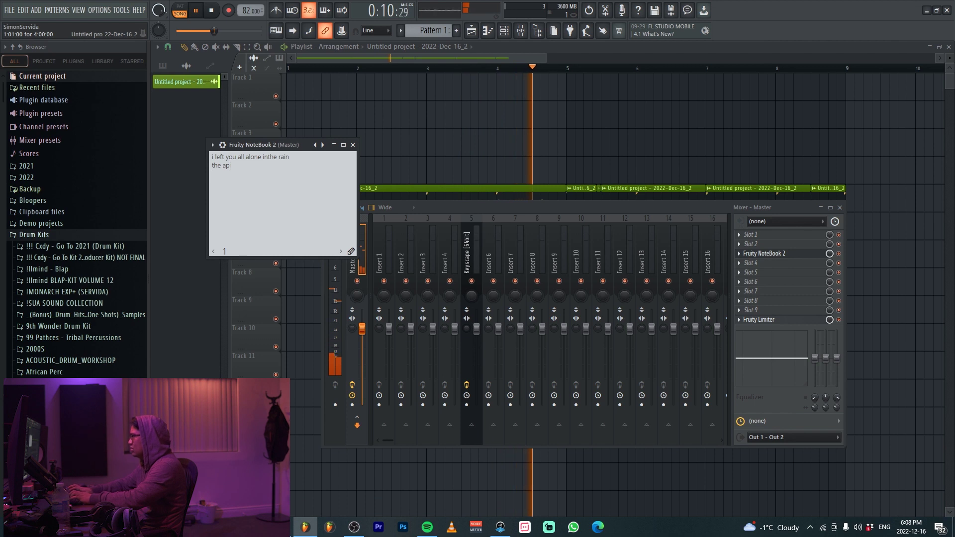
key(BackSpace)
key(BackSpace)
text(pain)
key(Return)
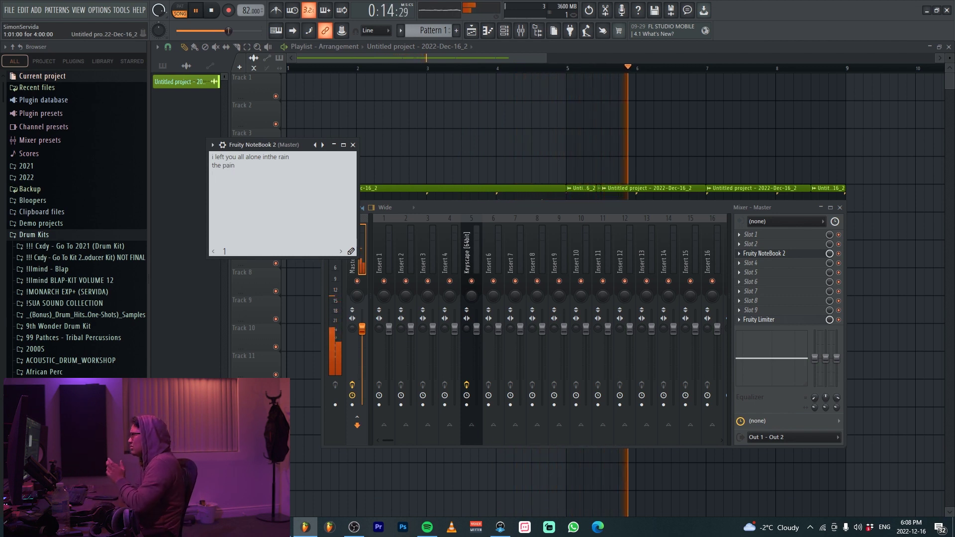
- Add the lyric line "you left me all alone just the same" below a blank line in the notebook
text(you oleft me all alone just the same)
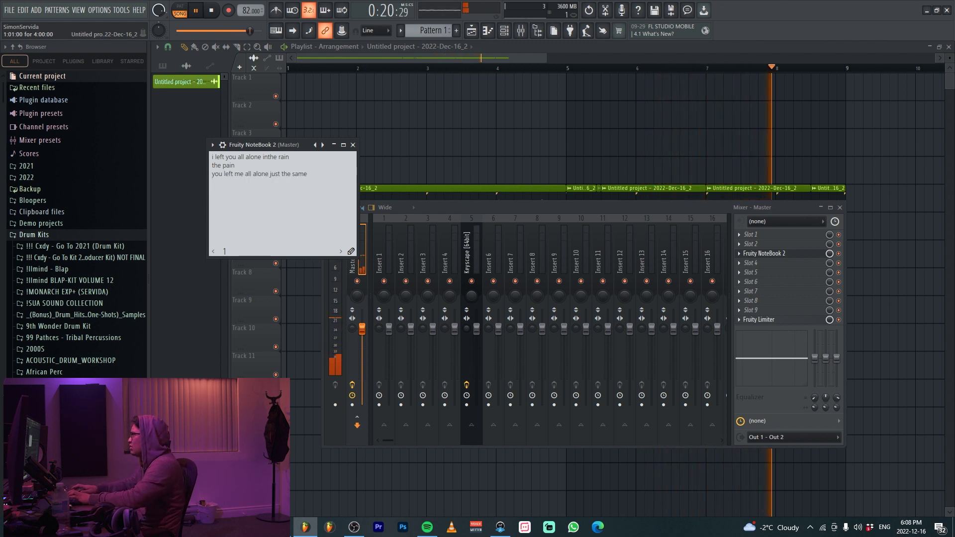
key(Return)
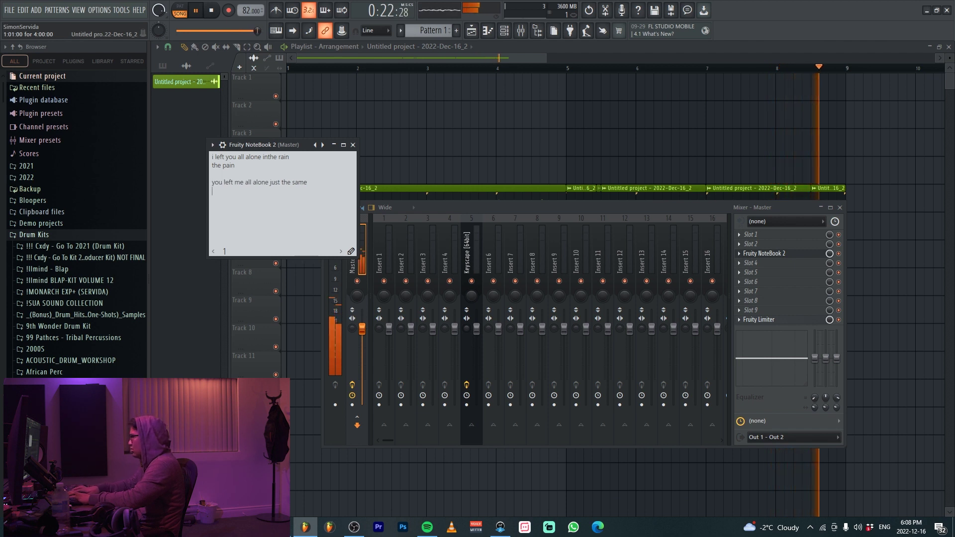
key(Return)
text(but i)
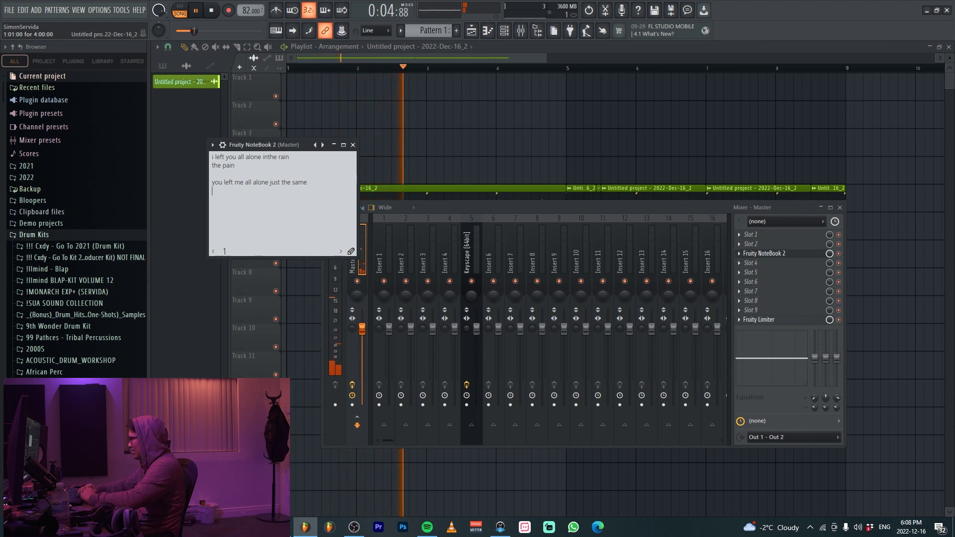
- Stop playback, add "name" at the end of the lyrics, and insert "so these memories of you wash away" after the first line
click(211, 11)
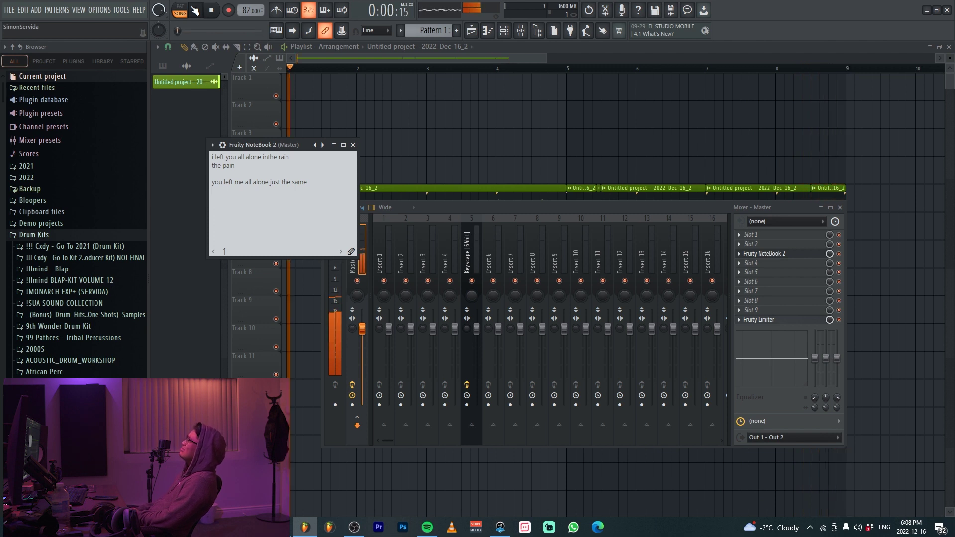
text(name)
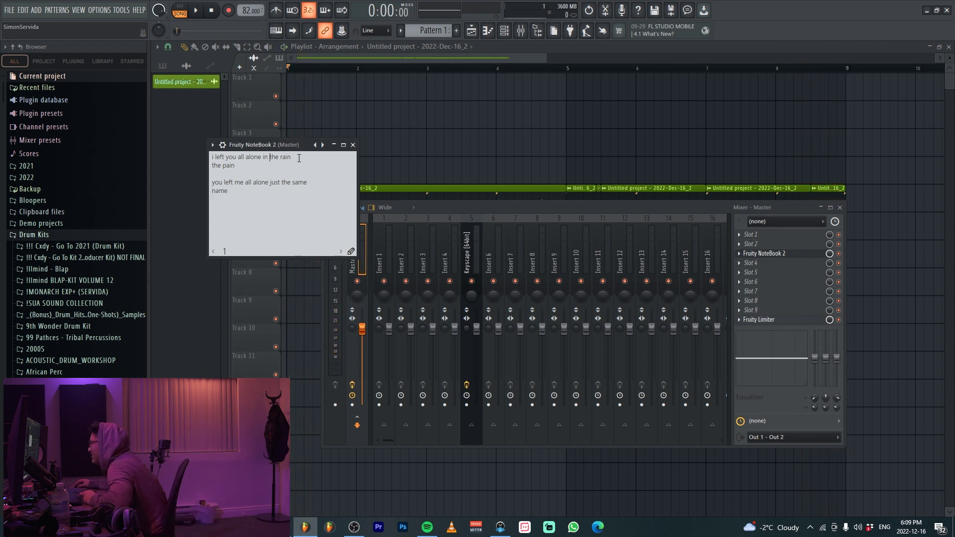
click(303, 163)
key(Return)
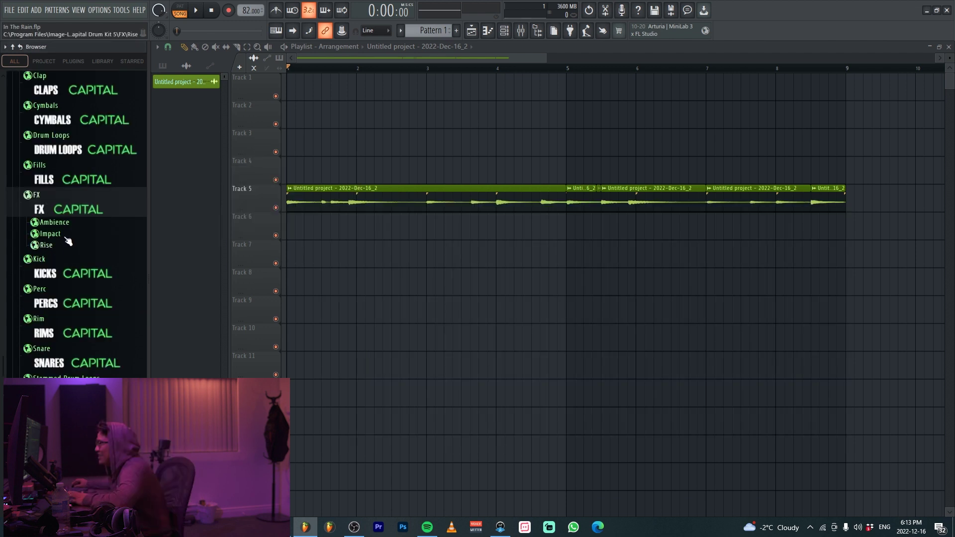
- Find CDK 5 - Rain on umbrella in the drum kit's Ambience folder and place it on Track 7
click(68, 230)
scroll(99, 303, down, 2)
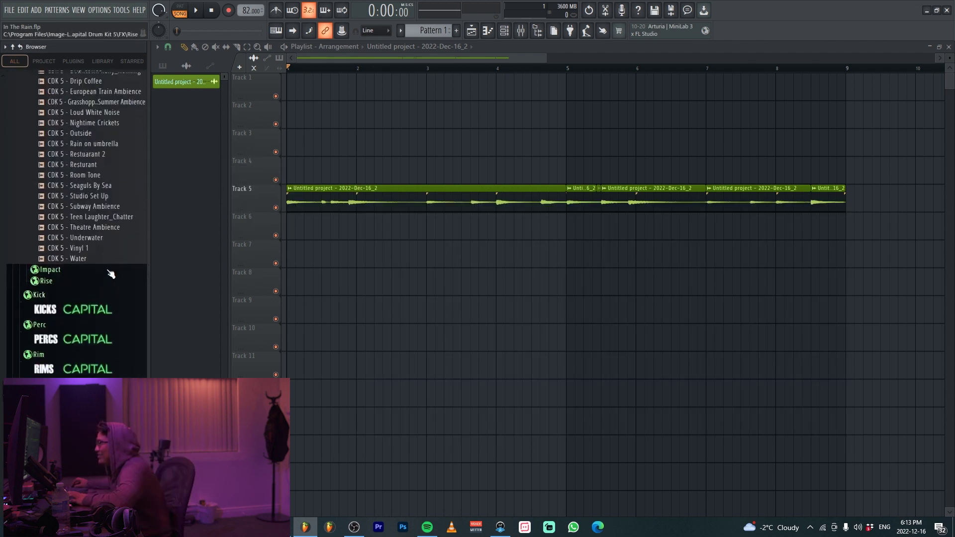
scroll(104, 328, up, 4)
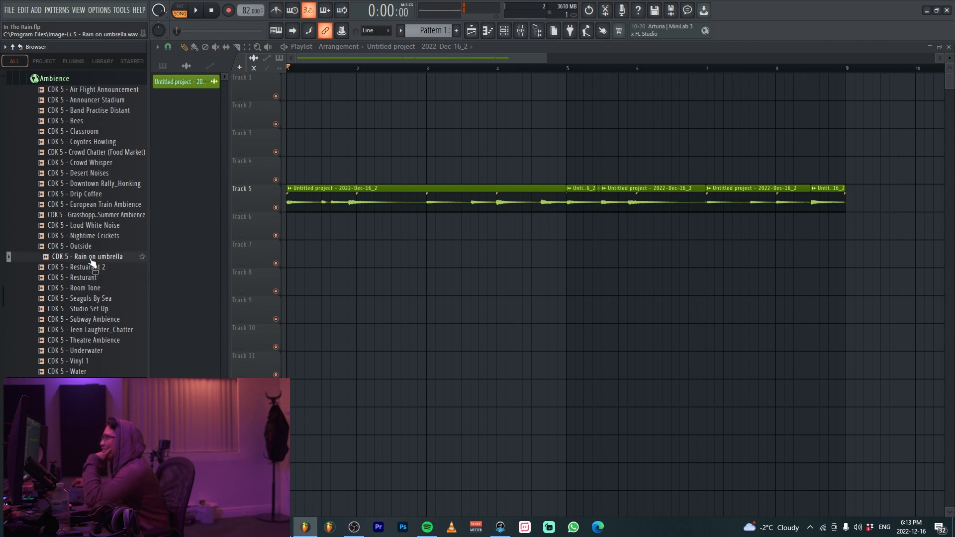
drag(92, 262, 390, 255)
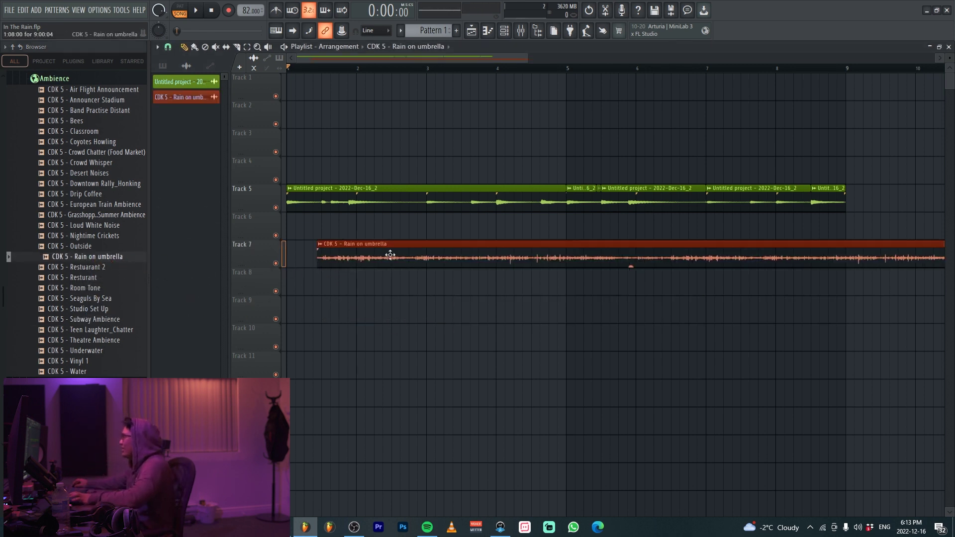
- Route the rain sample's channel to mixer track 6 and start playback
double_click(413, 252)
key(ctrl+l)
key(space)
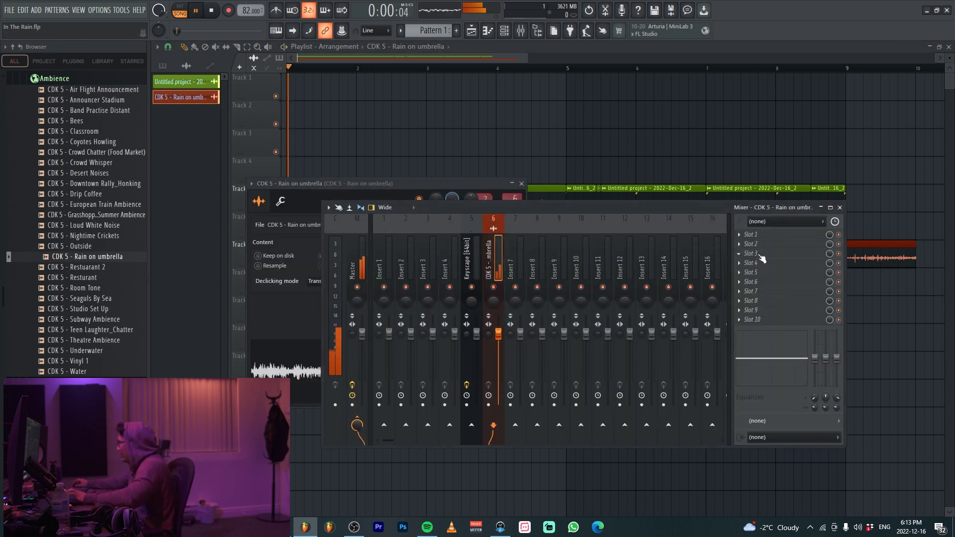
- Load FabFilter Pro-Q 3 into slot 3 of the rain track and add a high cut at about 2217 Hz
click(739, 254)
click(247, 79)
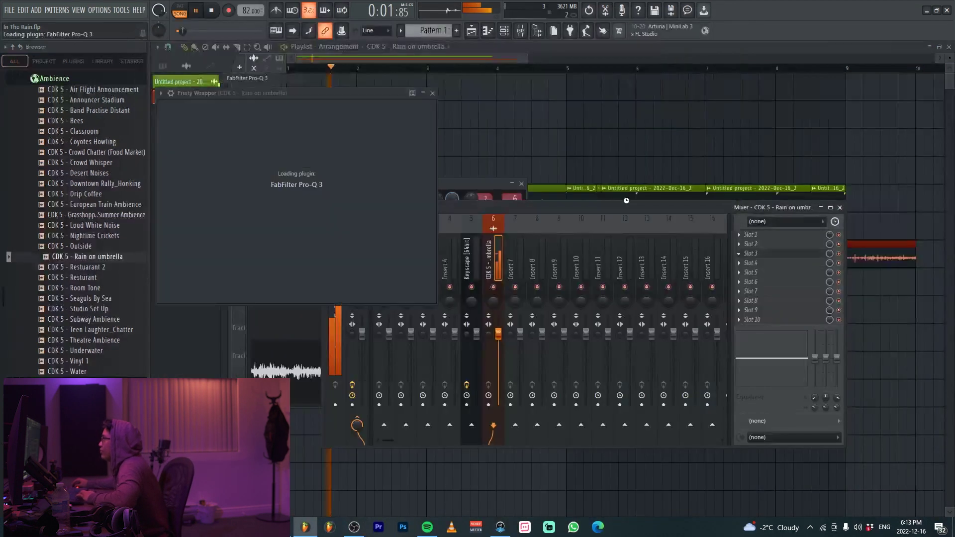
drag(584, 206, 446, 217)
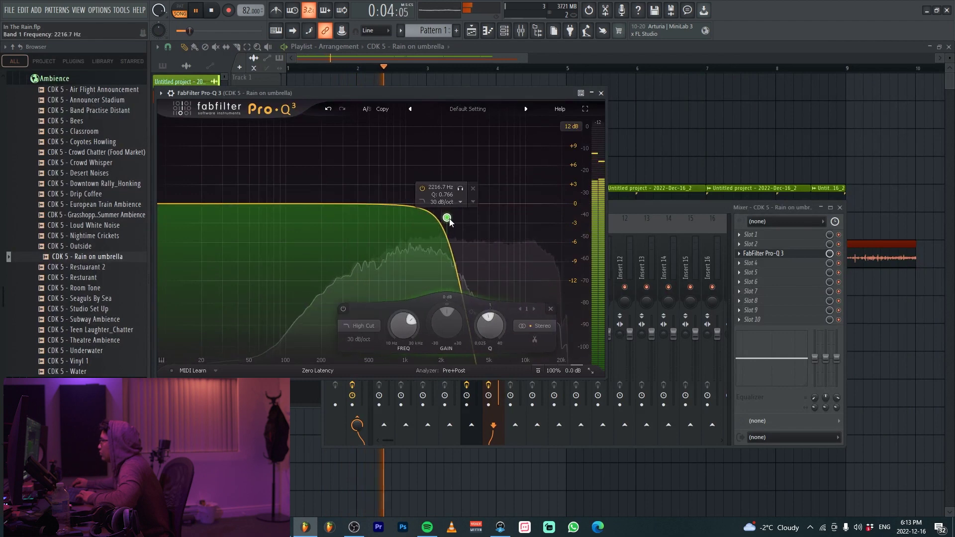
- Load FabFilter Pro-R into slot 4 of the rain track, set its decay time to 0.20 s and reduce the distance
click(750, 263)
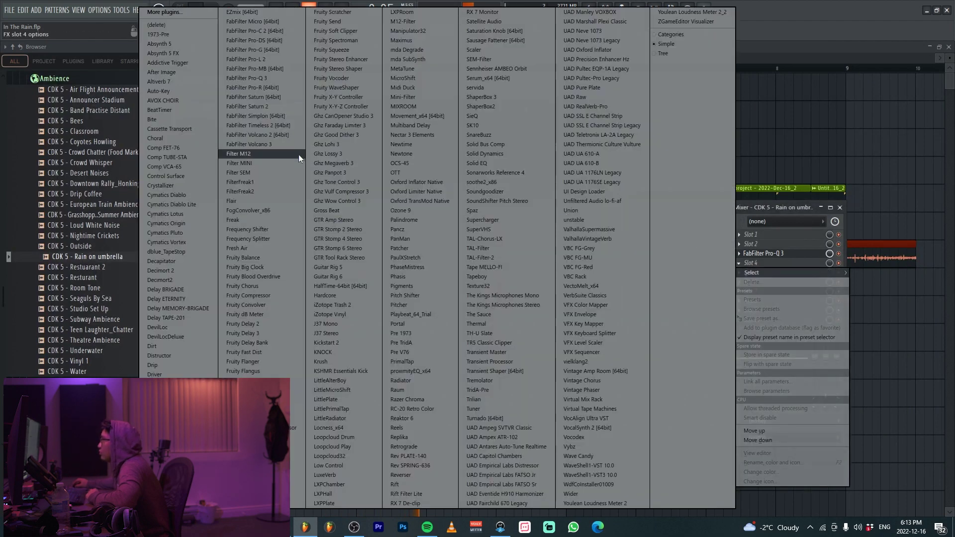
click(252, 88)
drag(380, 167, 371, 195)
drag(302, 167, 309, 225)
drag(386, 339, 386, 313)
- Lower the rain mixer track's volume and shift its Pro-Q 3 high cut slightly lower in frequency
click(646, 208)
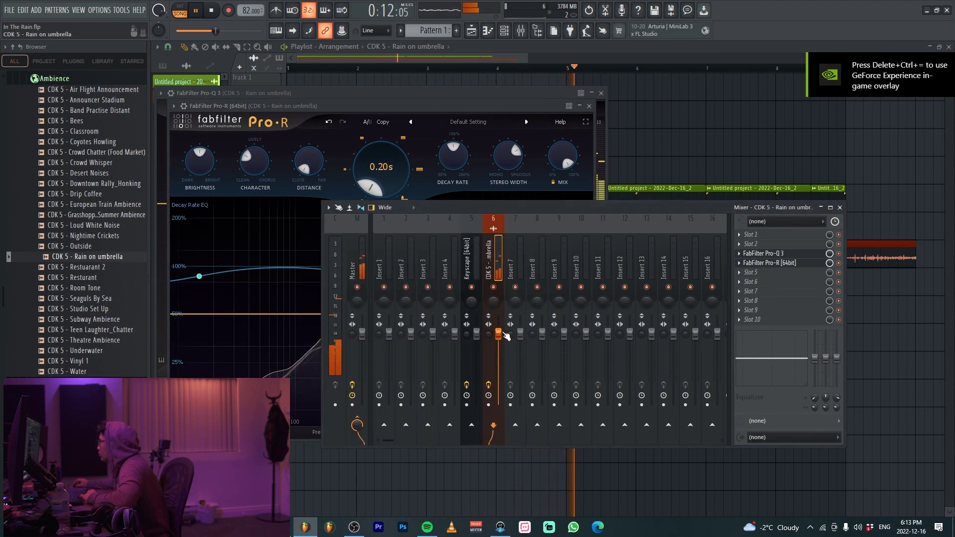
drag(498, 333, 499, 378)
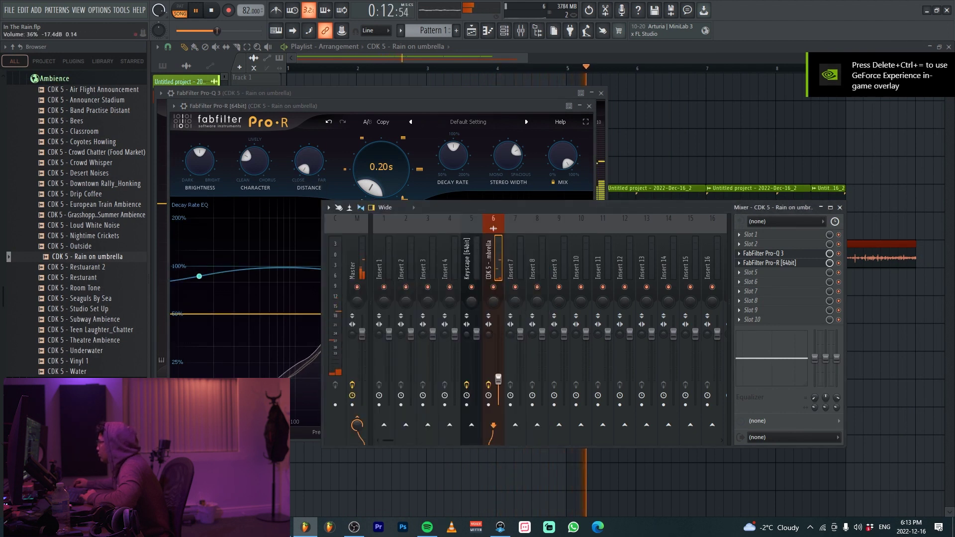
click(763, 253)
mouse_move(447, 219)
mouse_down()
mouse_move(508, 215)
mouse_move(440, 224)
mouse_up()
click(838, 264)
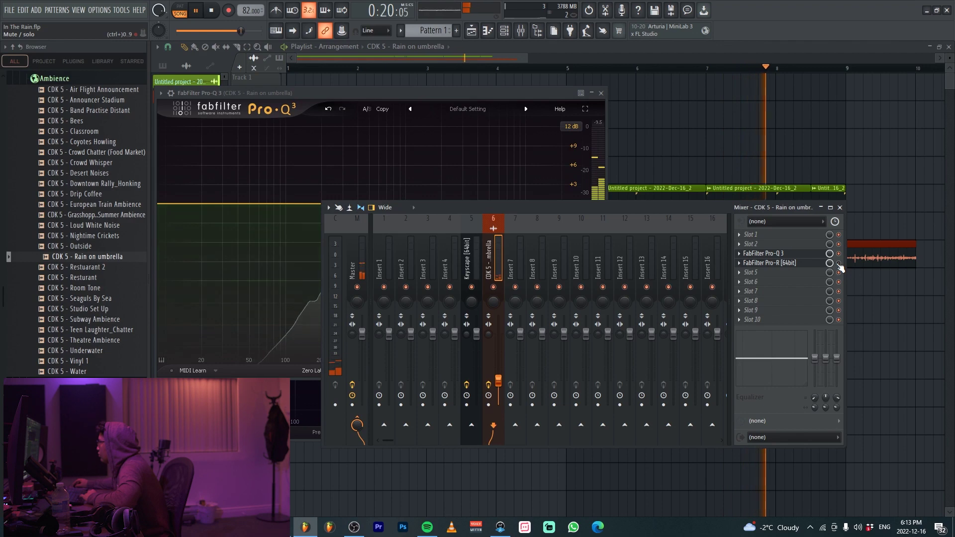
- Slice the rain clip on Track 7 at bar 9 and remove the excess after it
right_click(912, 395)
key(c)
drag(846, 238, 848, 258)
key(F9)
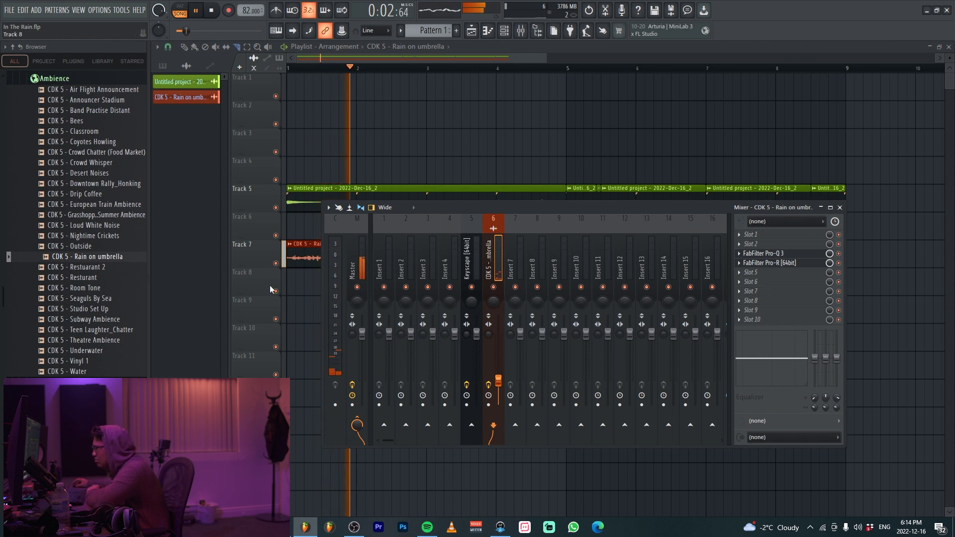
- Audition the bass samples in Capital Drum Kit 5's 808 folder and load CDK 5 - Bass 5 into a new channel
scroll(99, 322, up, 2)
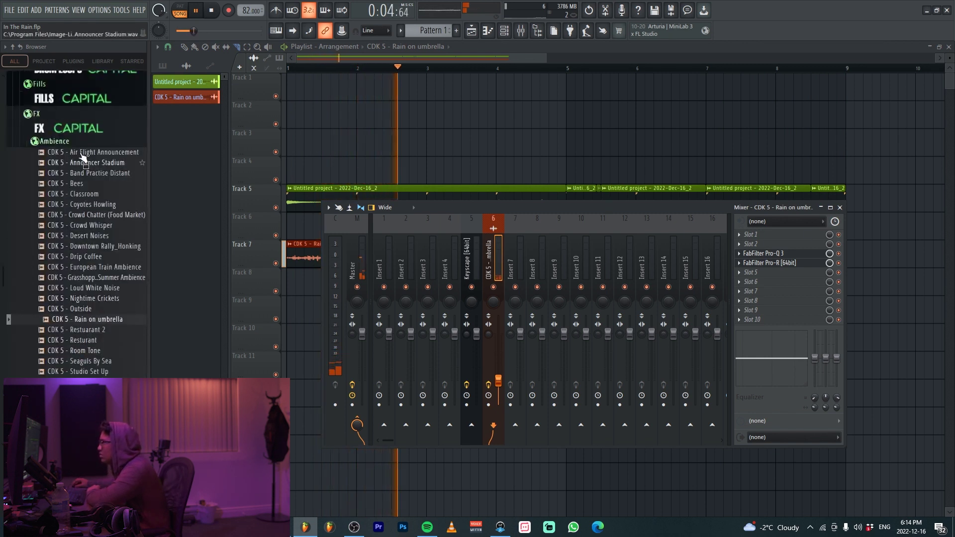
scroll(79, 108, up, 4)
click(79, 108)
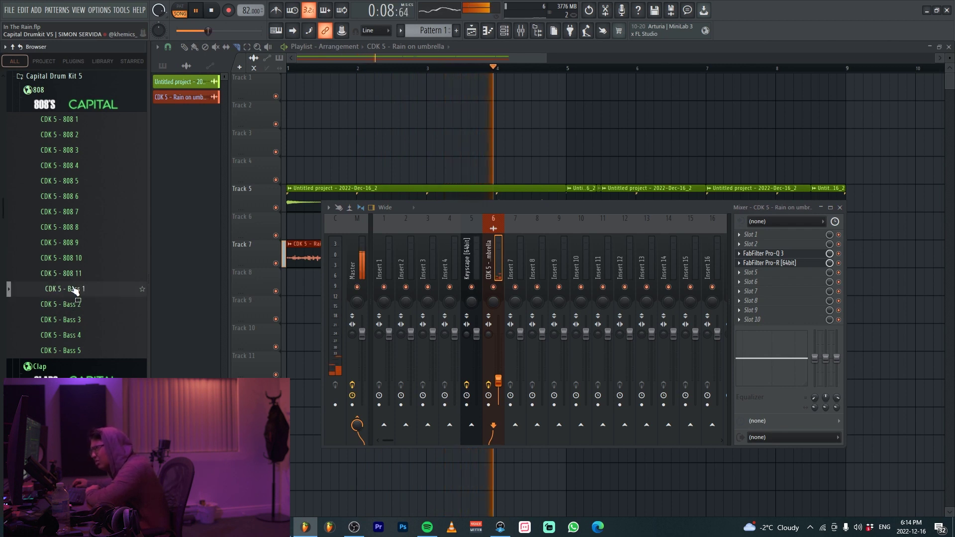
click(75, 304)
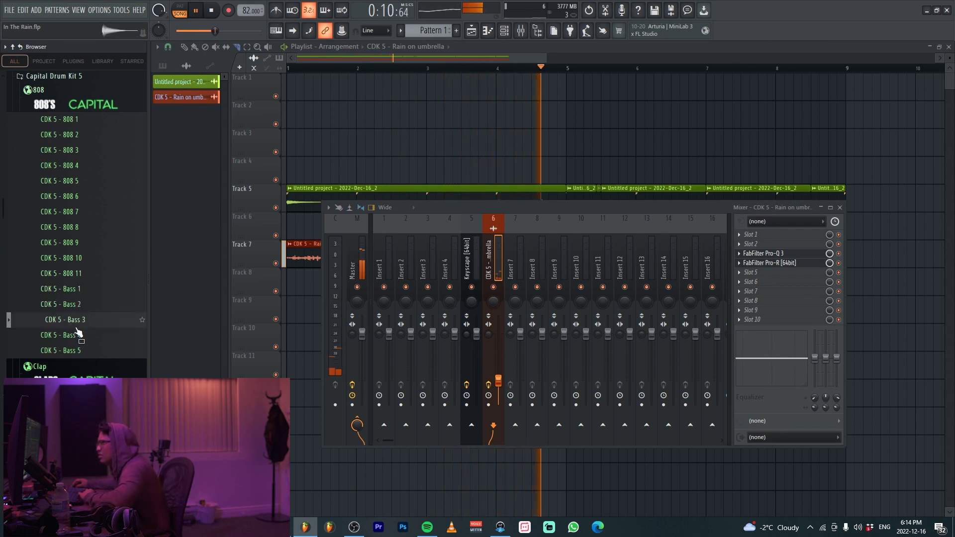
click(80, 351)
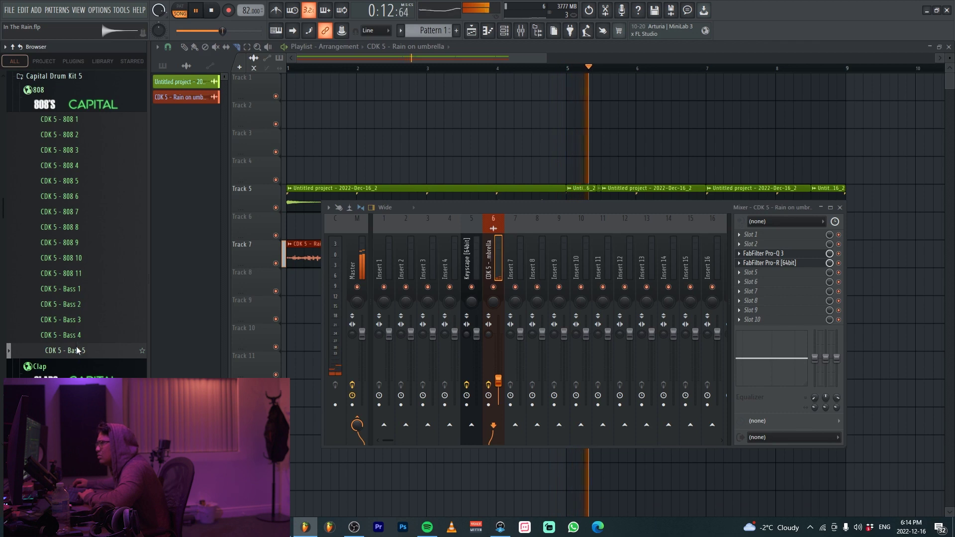
right_click(77, 349)
click(106, 339)
click(556, 119)
- Create Pattern 2, stop playback, and place the pattern at bar 1 on Track 4
key(F4)
key(Return)
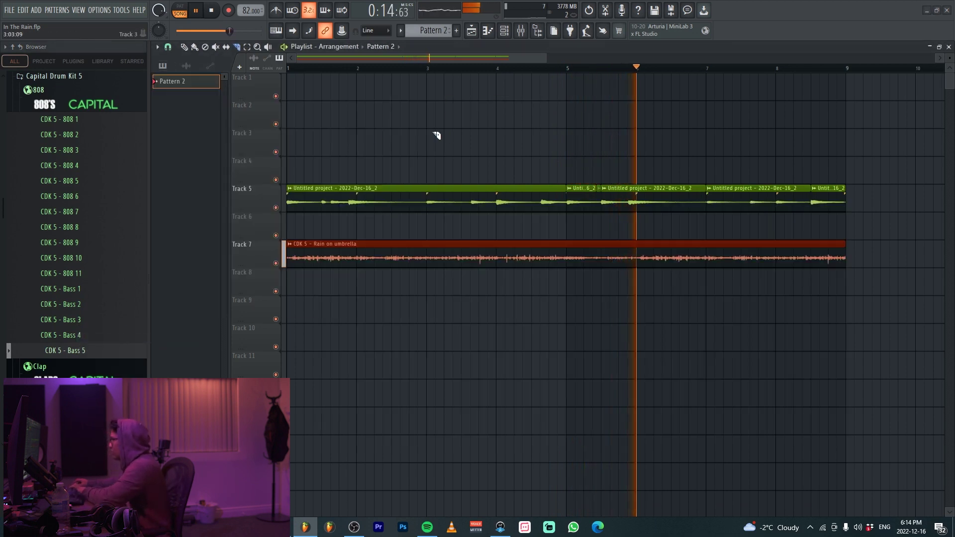
key(p)
key(space)
click(364, 162)
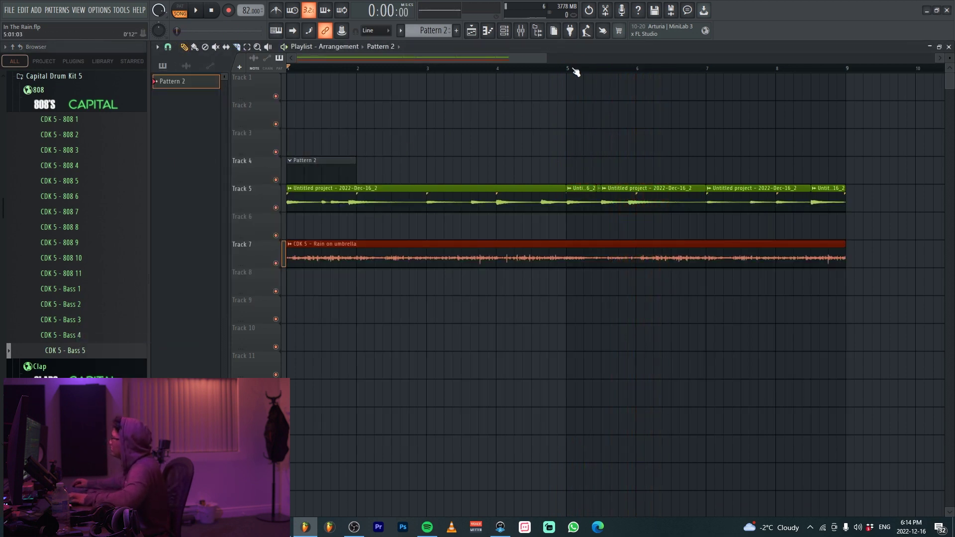
- Open the piano roll for the CDK 5 - Bass 5 channel
click(504, 31)
right_click(371, 177)
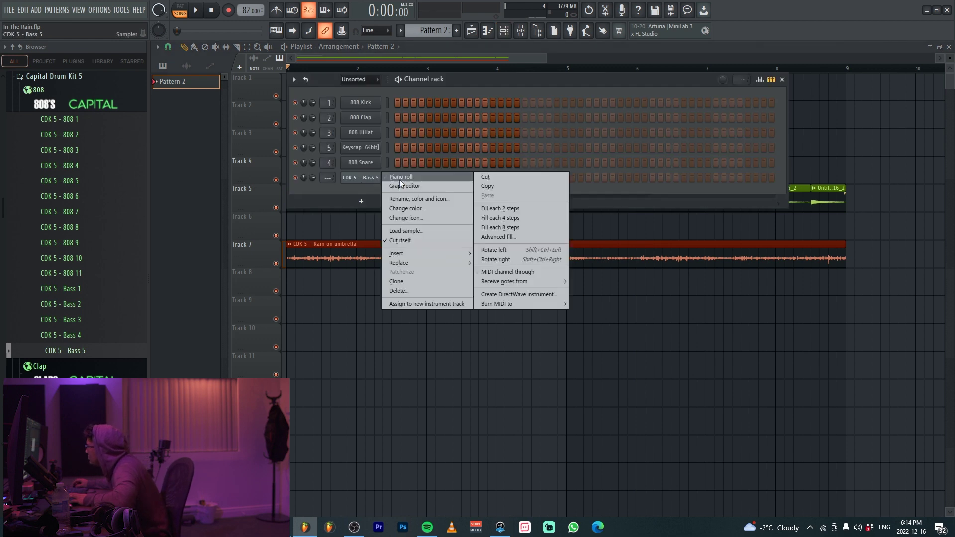
click(401, 178)
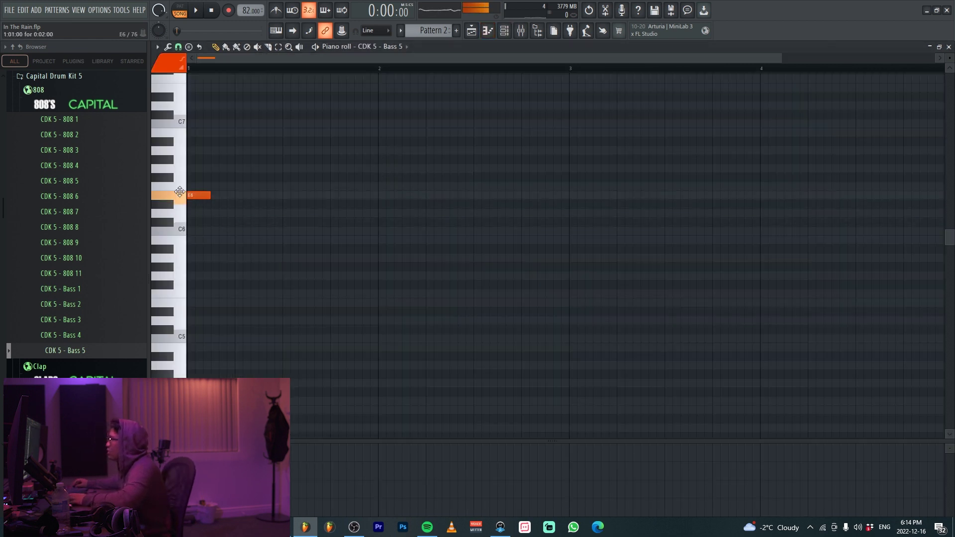
- Place bass notes A#6, A6 and G6 across bar 1, plus C#7 and A6 in bar 3, while playing along
key(space)
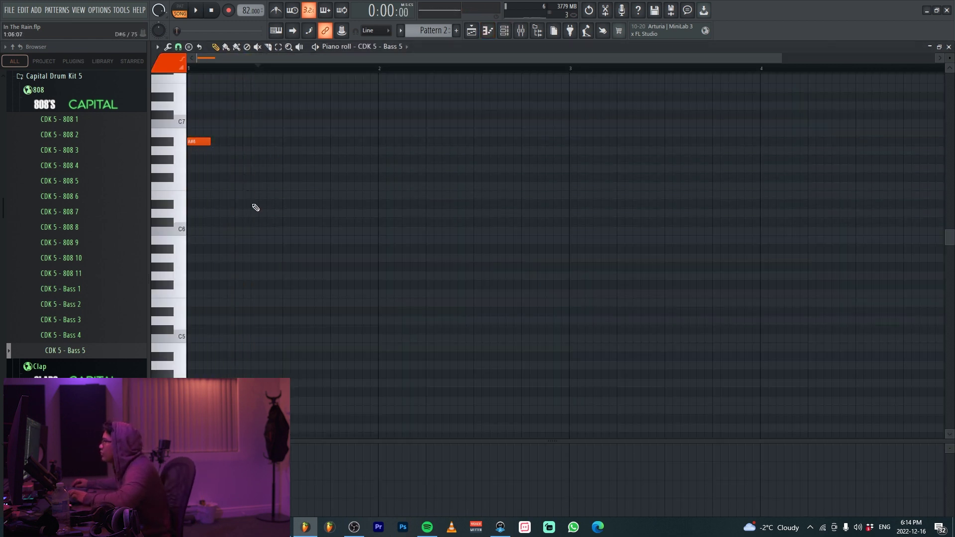
click(290, 150)
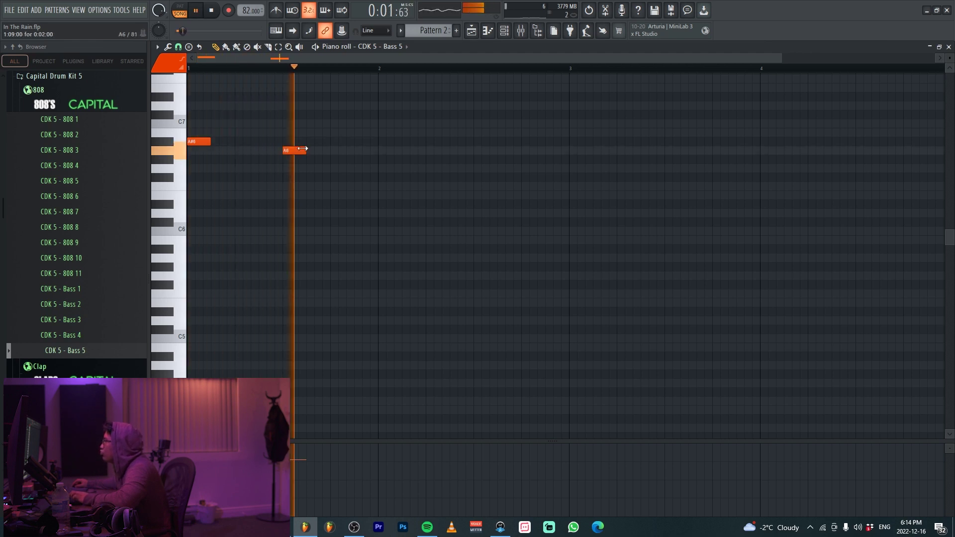
click(355, 168)
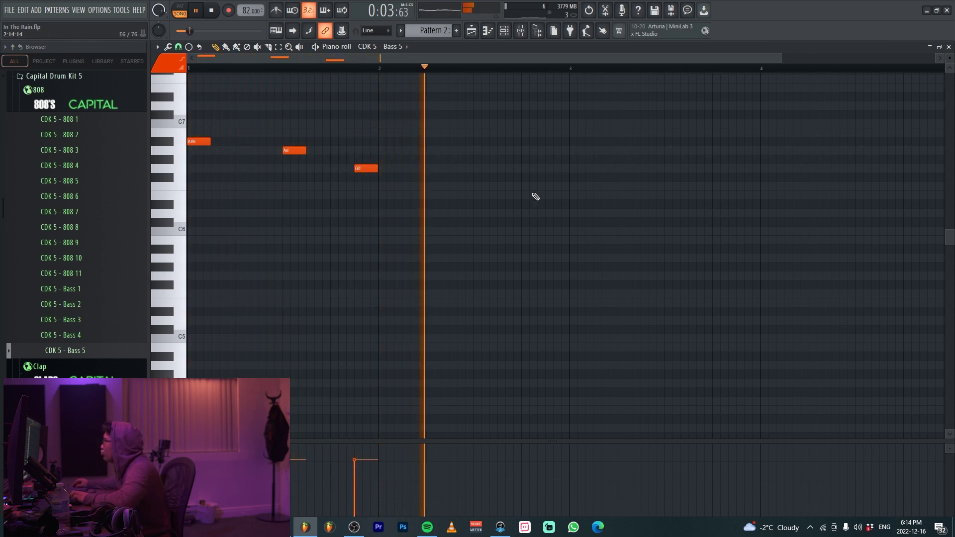
scroll(533, 196, down, 1)
click(493, 115)
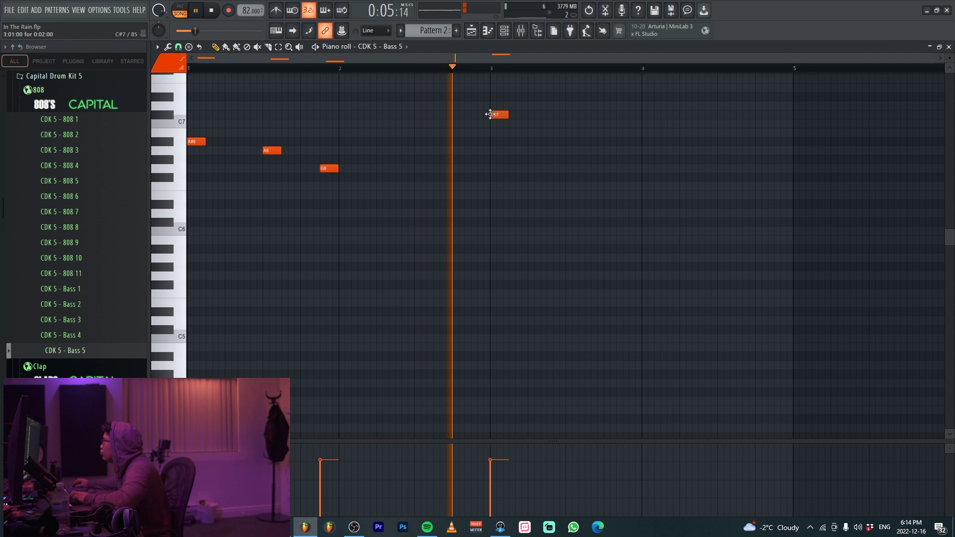
click(548, 150)
key(space)
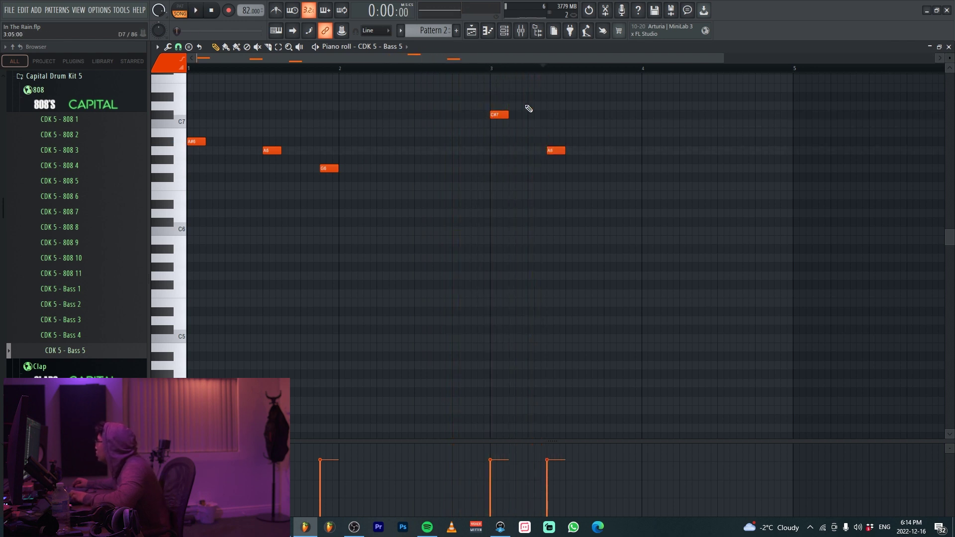
- Replay from bar 3 and add a G6 bass note after the A6 in bar 3
click(494, 69)
key(space)
scroll(567, 175, up, 2)
key(space)
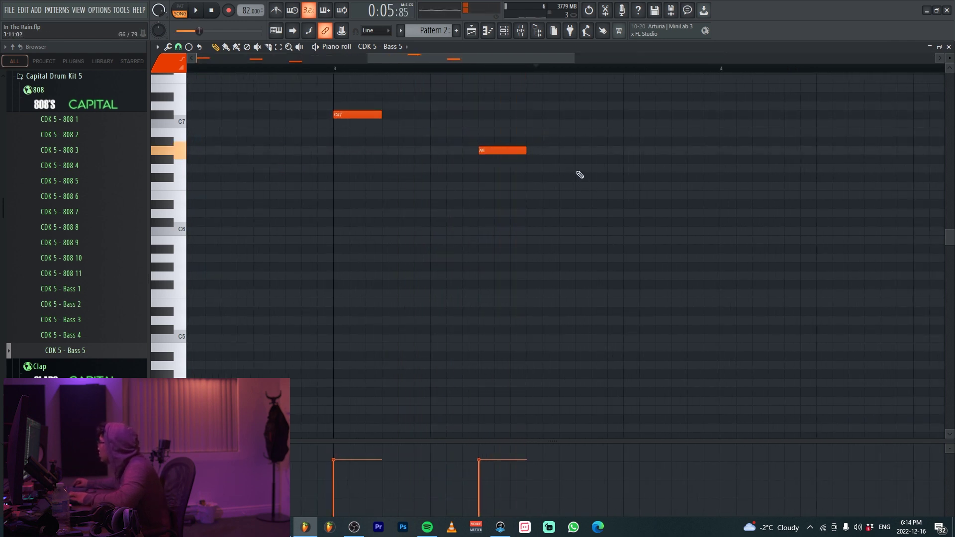
key(space)
scroll(626, 181, down, 3)
scroll(622, 175, up, 1)
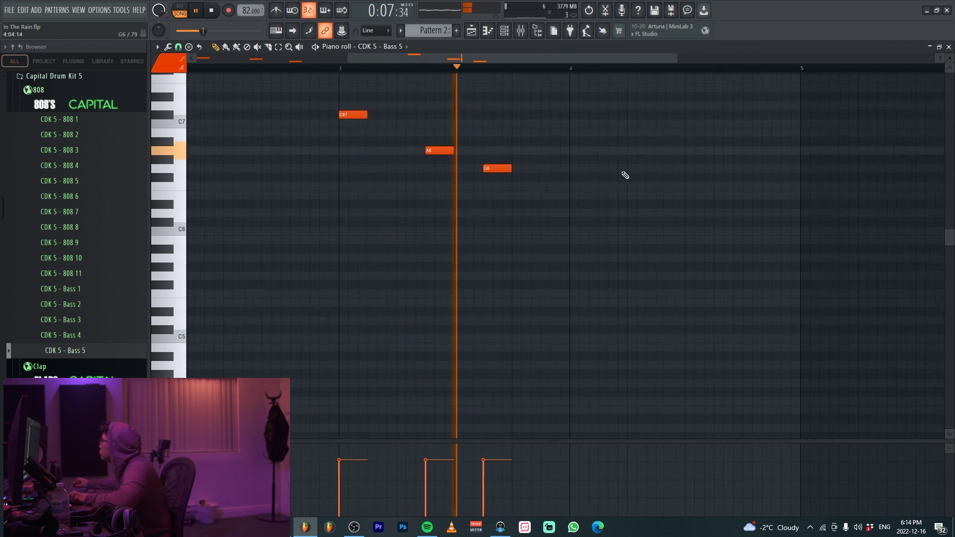
- Add a D6 bass note at the start of bar 4 and a C6 note in the second half of that bar
click(572, 213)
scroll(606, 244, down, 3)
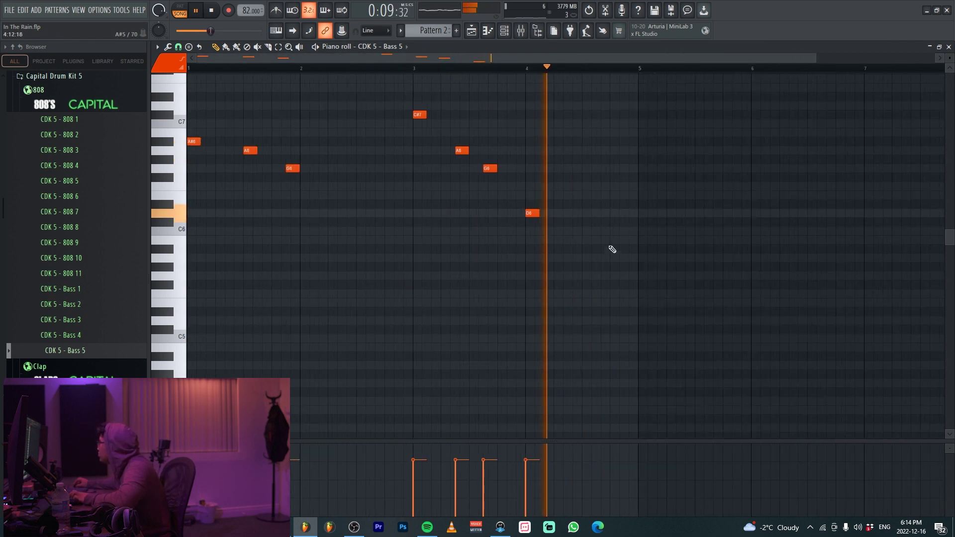
scroll(597, 236, up, 3)
scroll(593, 234, down, 2)
click(610, 230)
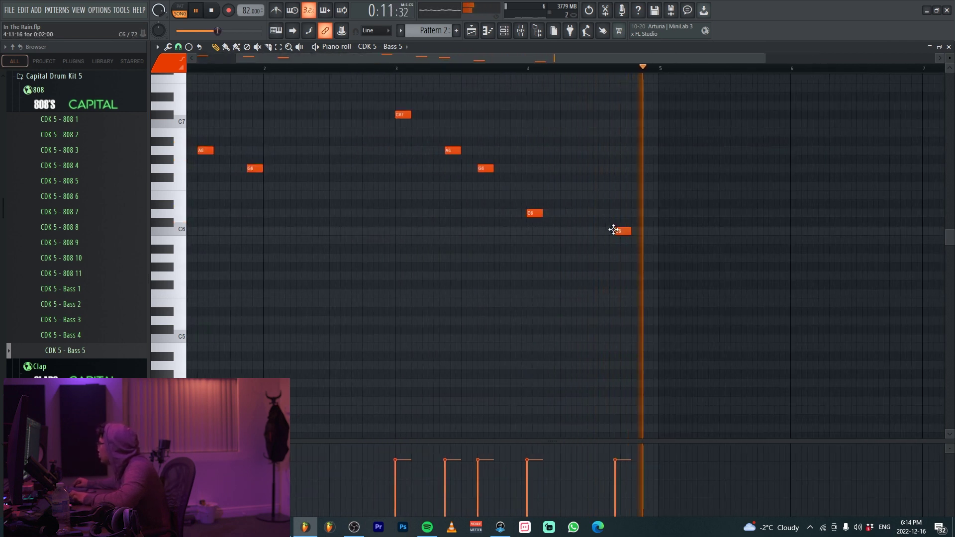
- Choose the piano roll's snap resolution and transpose all the bass notes down two octaves
click(168, 48)
click(178, 47)
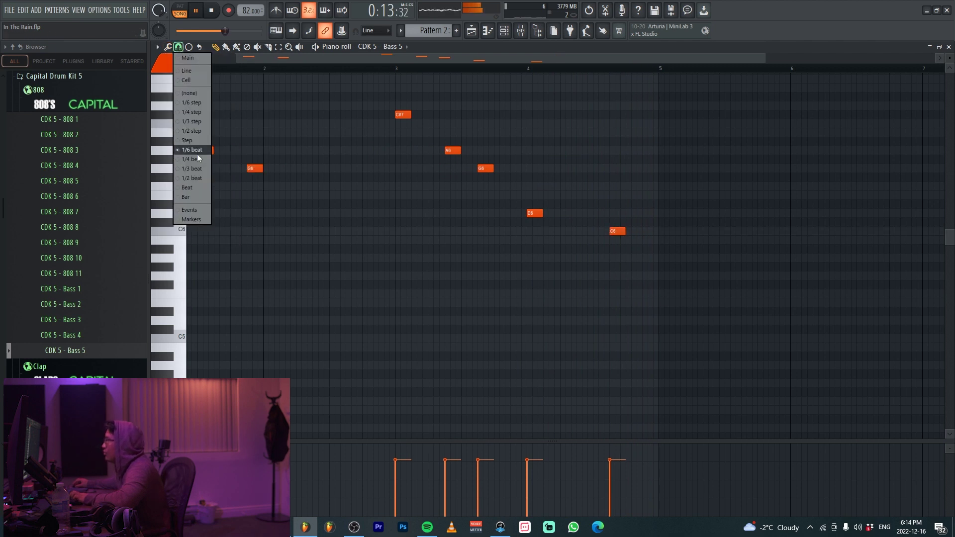
click(197, 154)
key(ctrl+a)
key(ctrl+Down)
scroll(552, 358, down, 2)
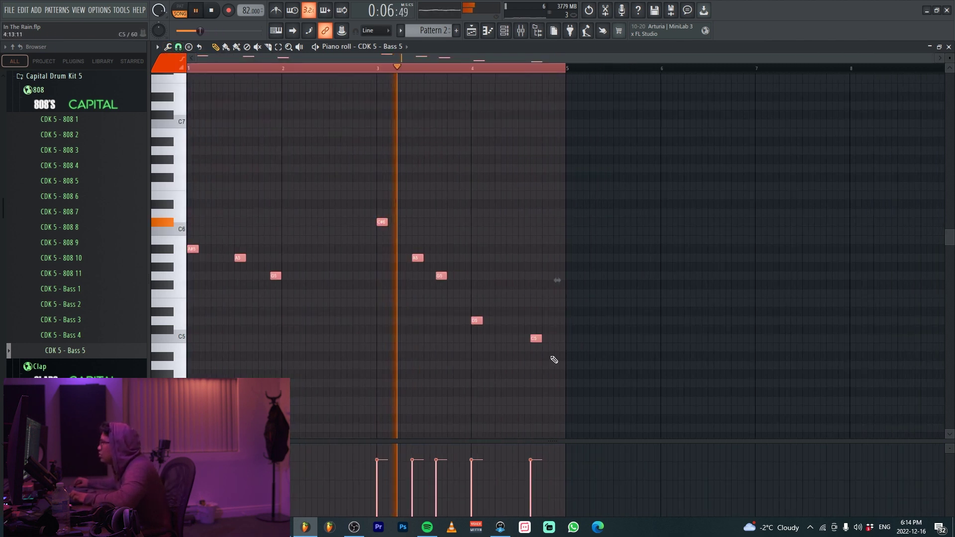
key(ctrl+Down)
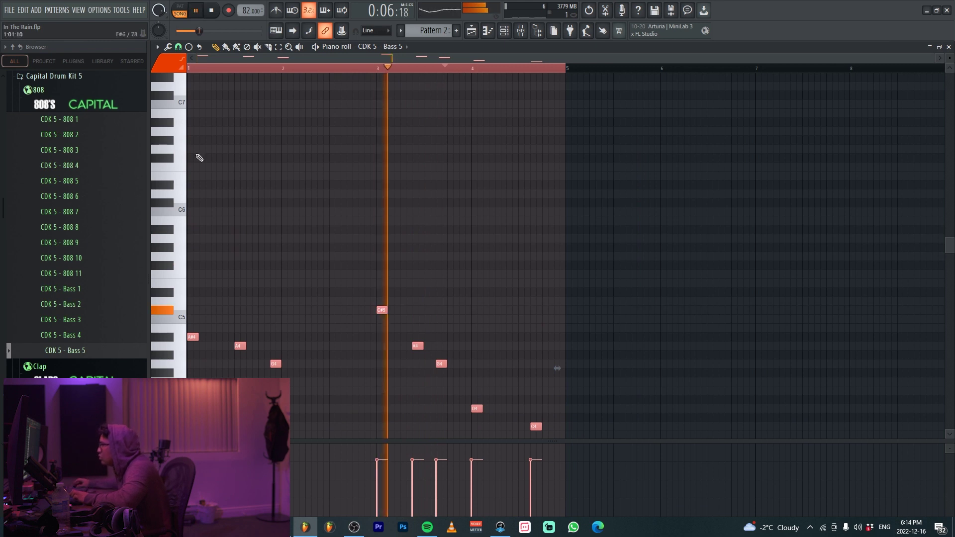
- Restart playback from bar 1 and raise the second and third bass notes by an octave to A5 and G5
click(207, 68)
scroll(254, 203, down, 3)
drag(328, 373, 230, 277)
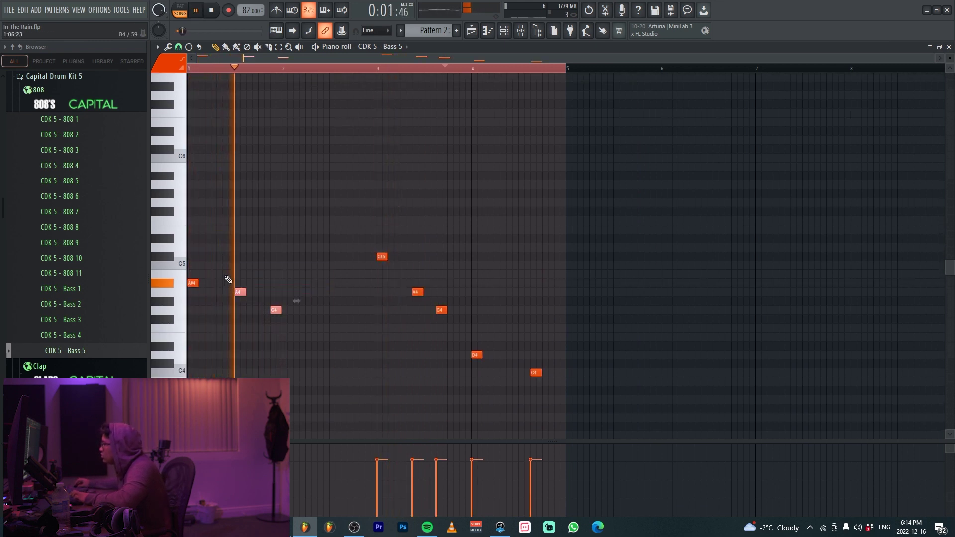
key(ctrl+Up)
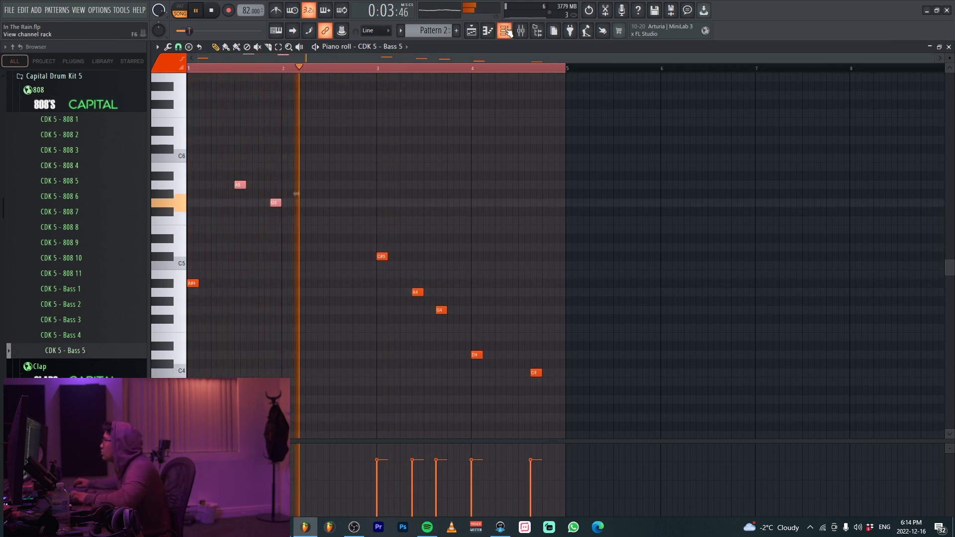
- Shape the CDK 5 - Bass 5 channel's volume envelope with no attack, maximum hold and 0% decay, and adjust its sustain
key(F6)
click(361, 178)
click(189, 111)
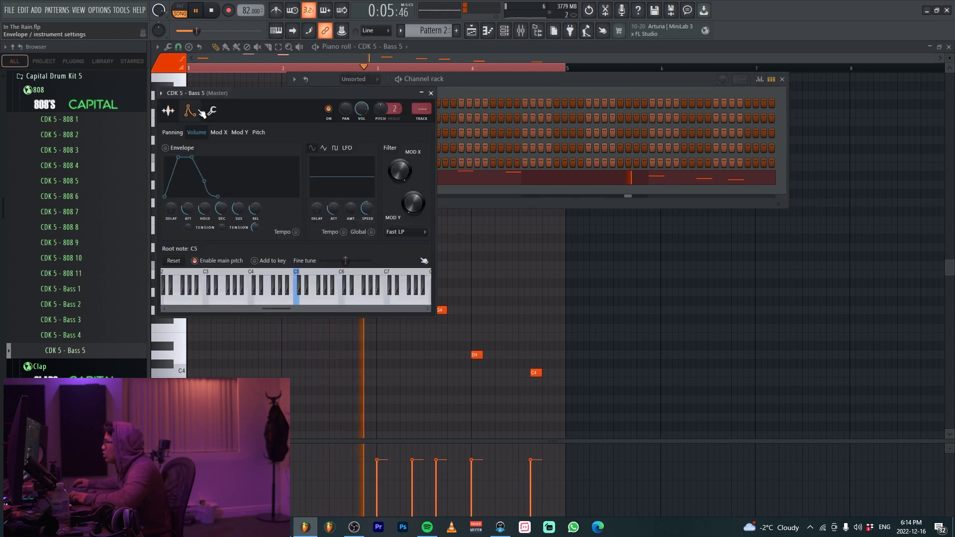
drag(204, 210, 221, 263)
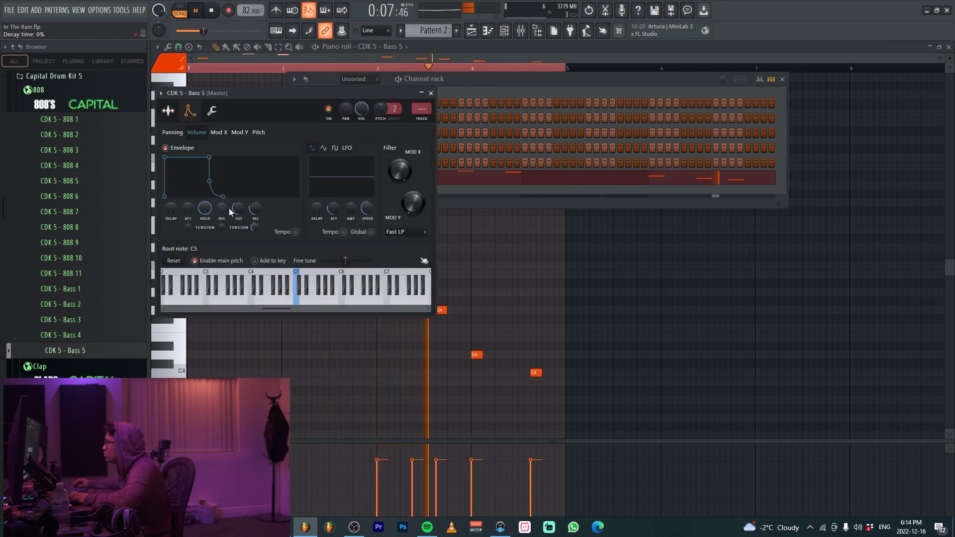
drag(239, 209, 254, 264)
right_click(633, 241)
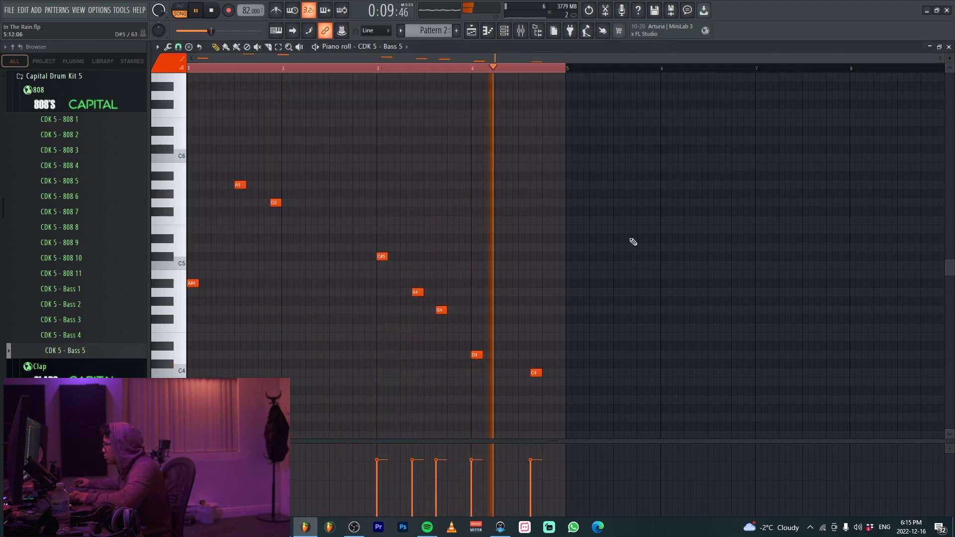
- Apply legato to all the bass notes and raise the two notes in bar 4 by an octave to D5 and C5
key(ctrl+a)
key(ctrl+l)
drag(620, 397, 505, 341)
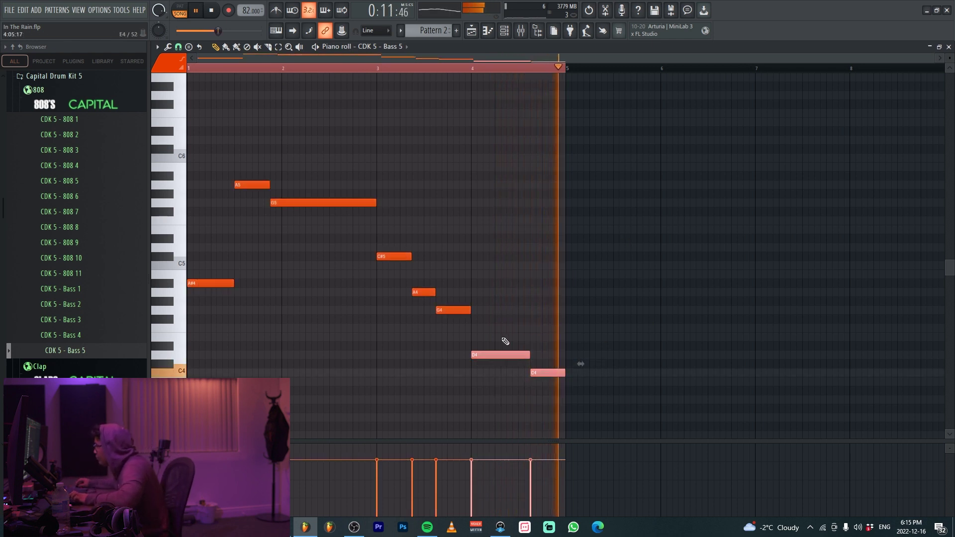
key(ctrl+Up)
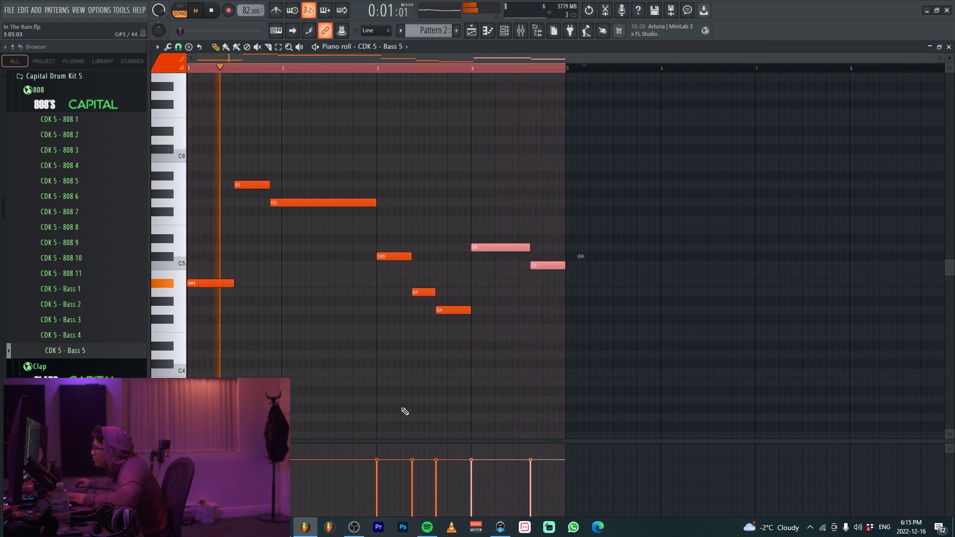
- Raise the first bass note by an octave to A#5 and play the pattern from the start
key(ctrl+d)
drag(236, 278, 207, 328)
key(ctrl+Up)
key(space)
key(space)
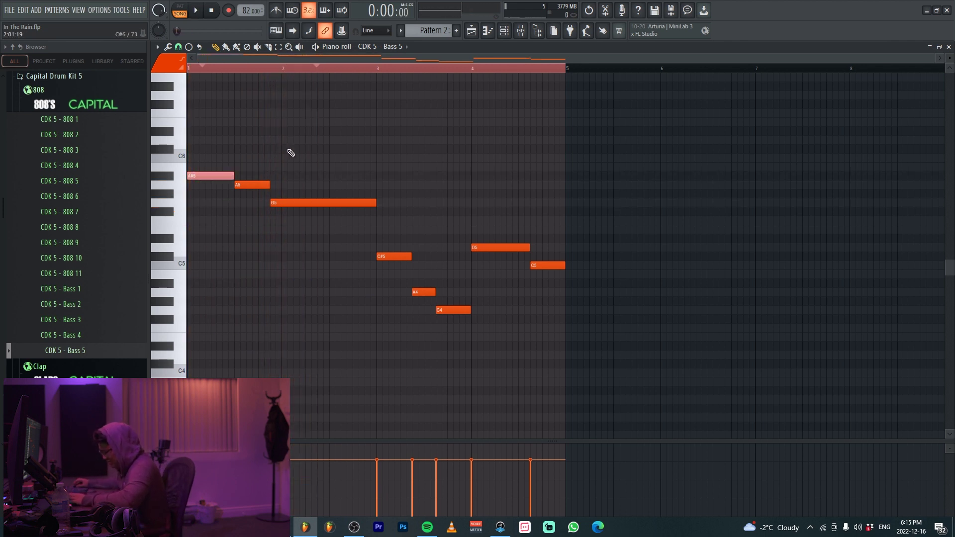
key(space)
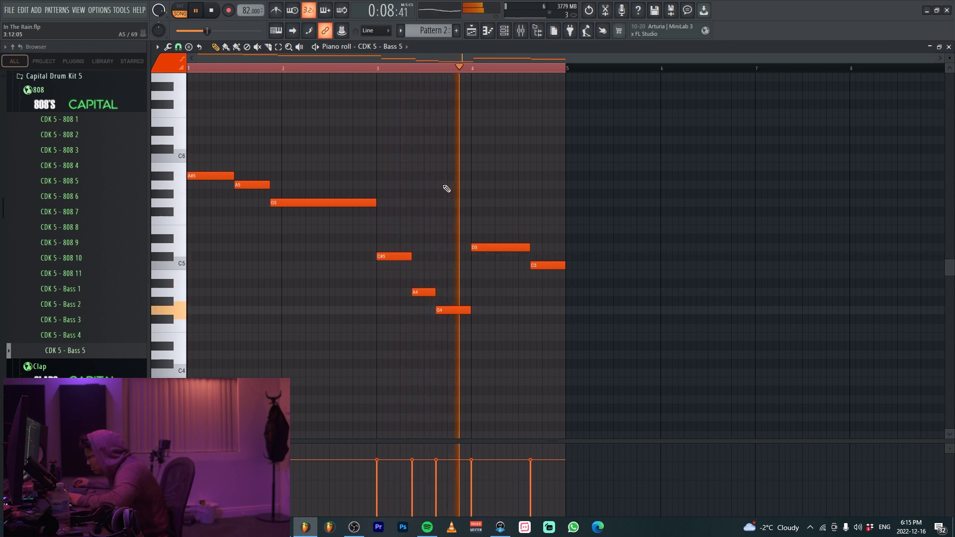
key(space)
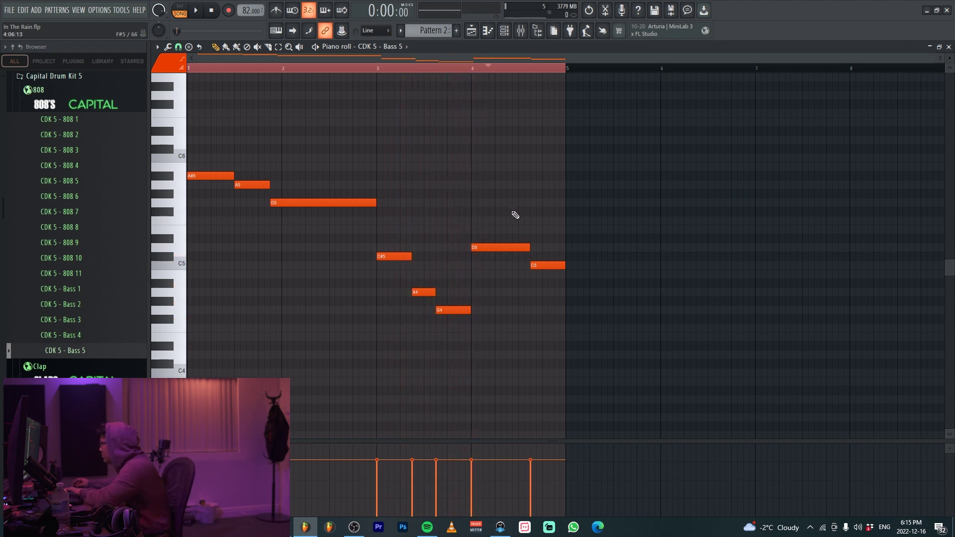
- Open the lyrics in Fruity NoteBook 2 from the Master mixer track
key(F9)
click(790, 254)
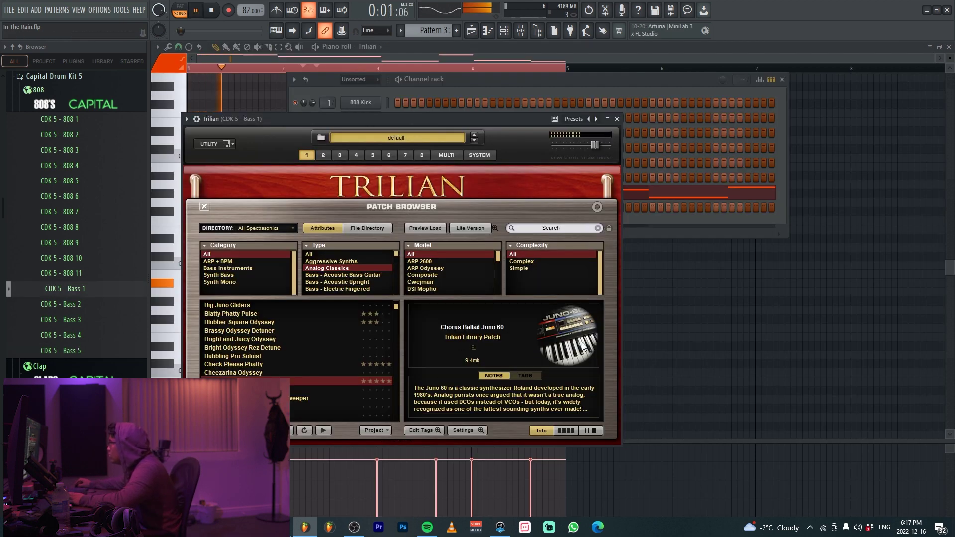
click(577, 78)
click(838, 356)
key(F9)
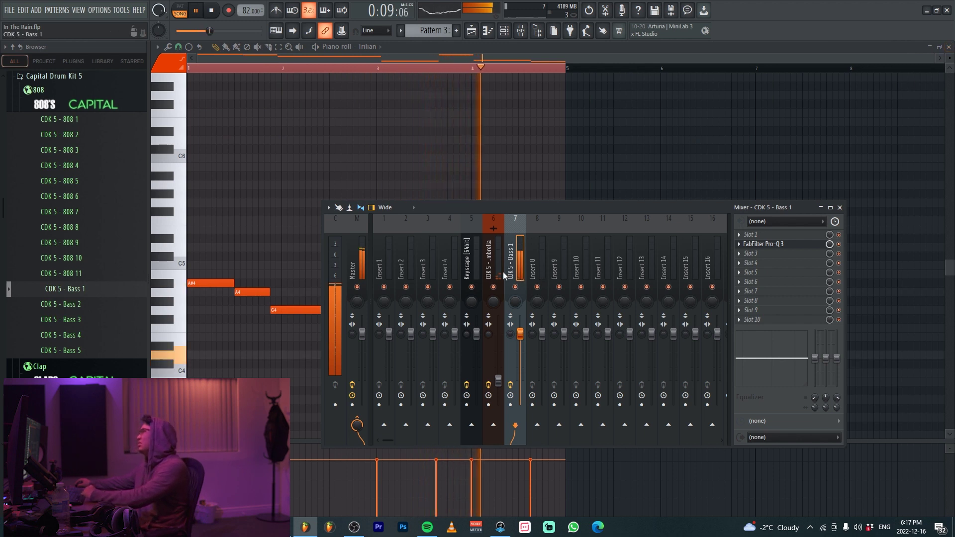
click(354, 268)
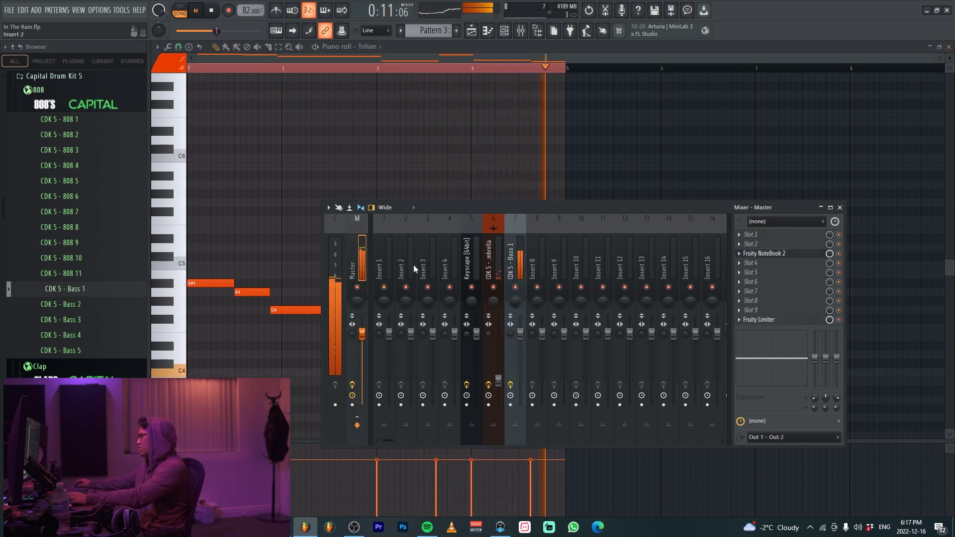
click(801, 253)
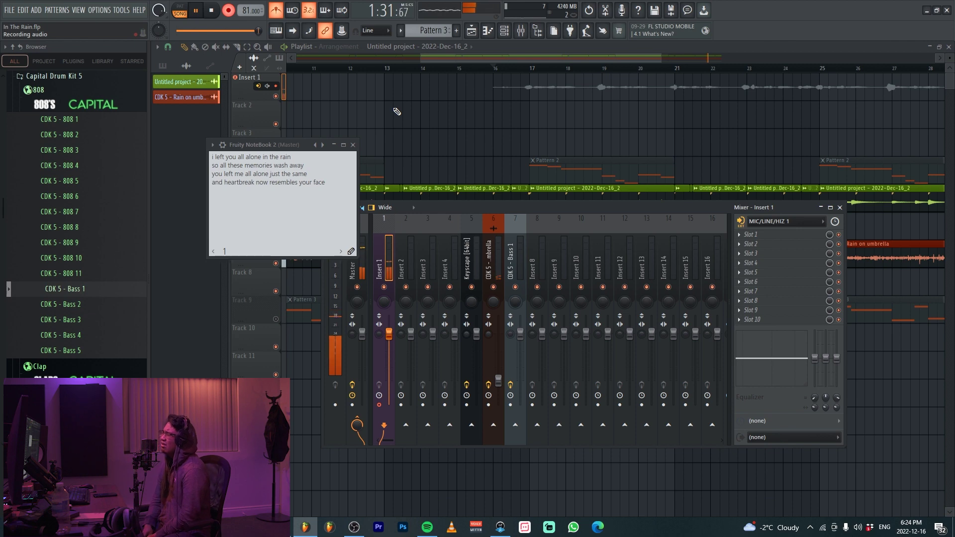
- Raise the low notes near the end of the bass line by an octave and return to the playlist
drag(643, 420, 517, 371)
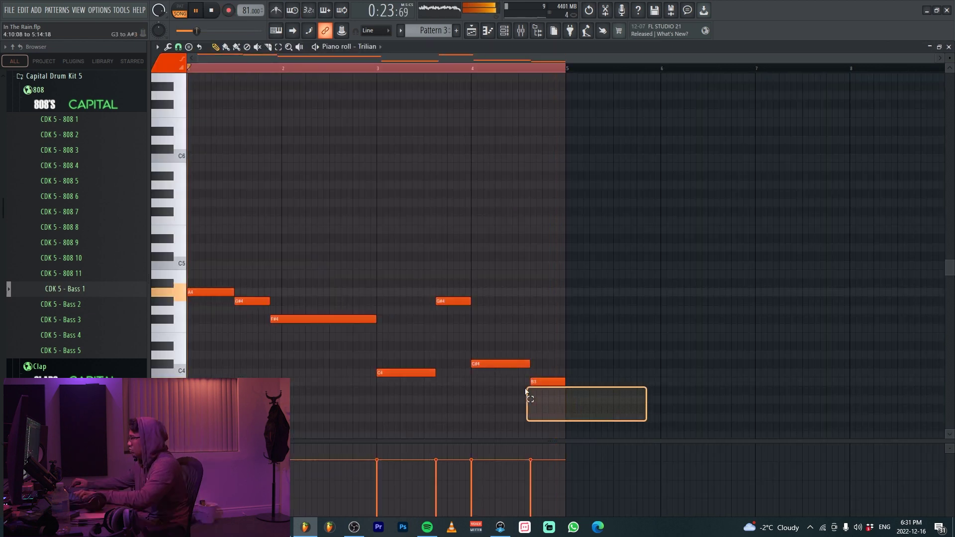
key(ctrl+Up)
key(F5)
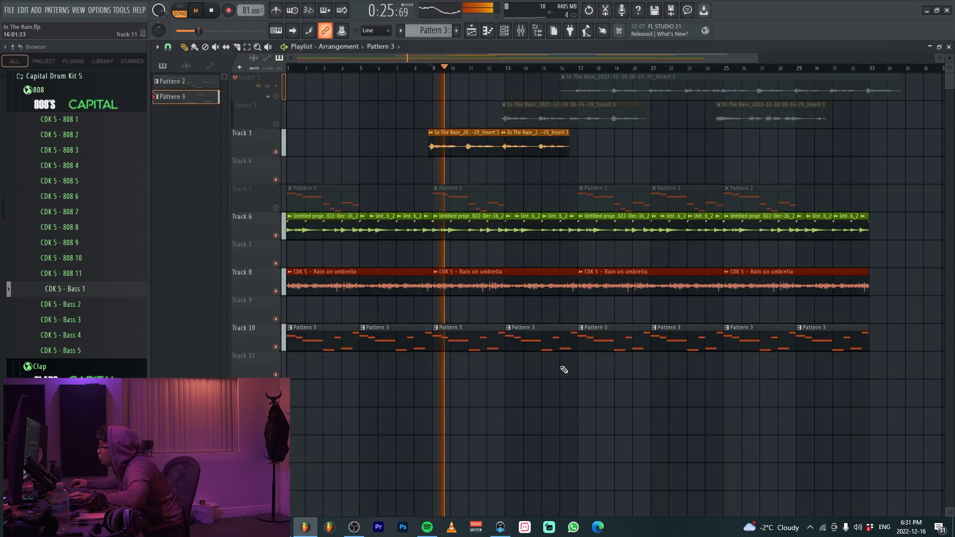
- Show the mixer and check the monitor level in the Console app during playback
key(F9)
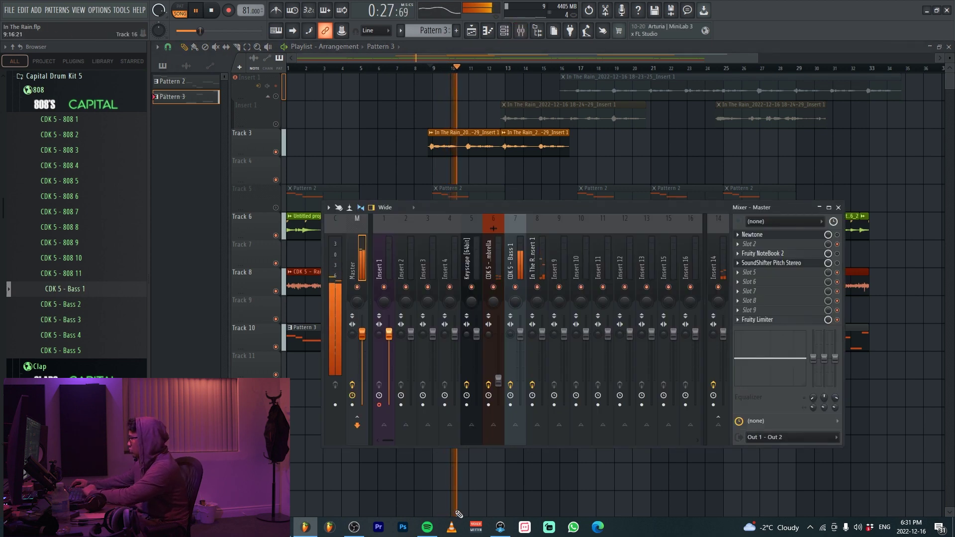
click(500, 527)
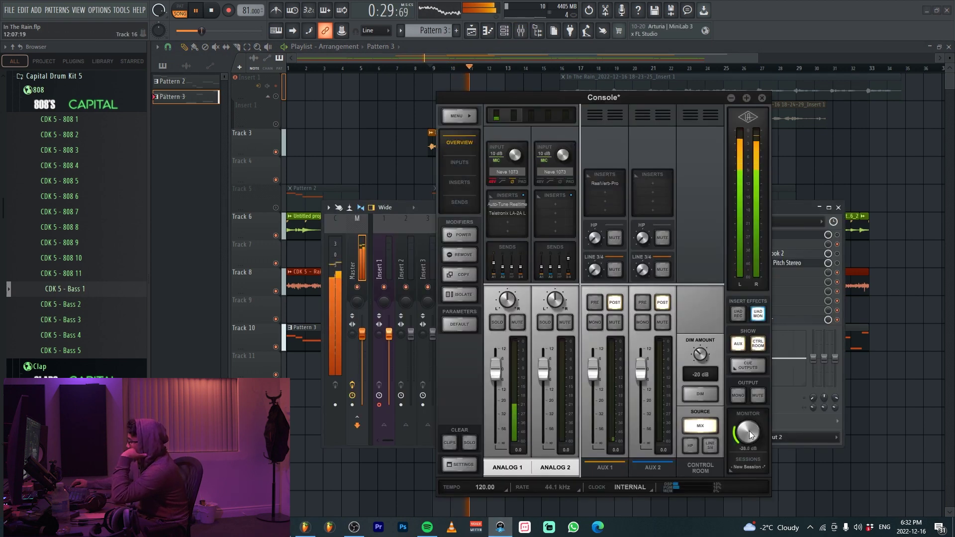
click(428, 211)
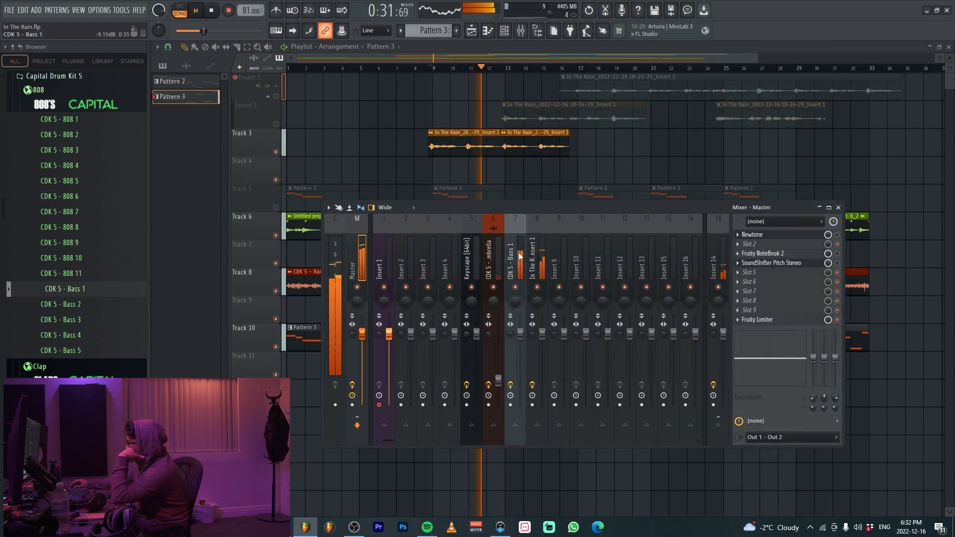
- Review the effects on the vocal insert and the Master track while replaying the vocal section from just before bar 9
click(535, 257)
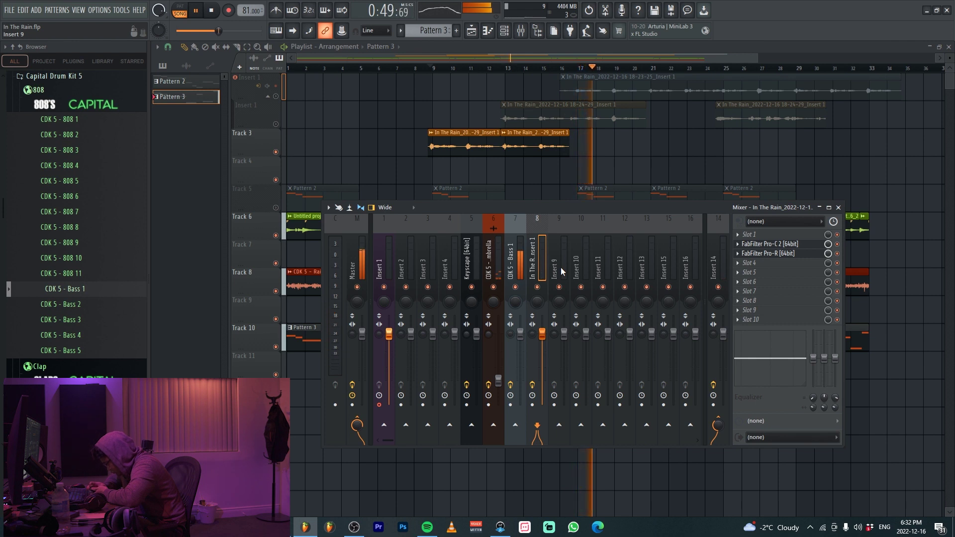
key(space)
key(space)
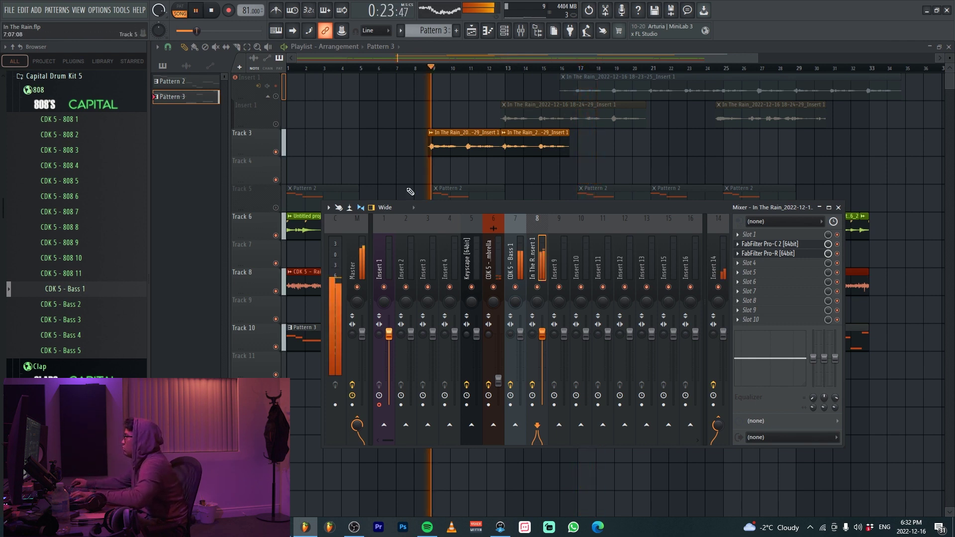
click(351, 261)
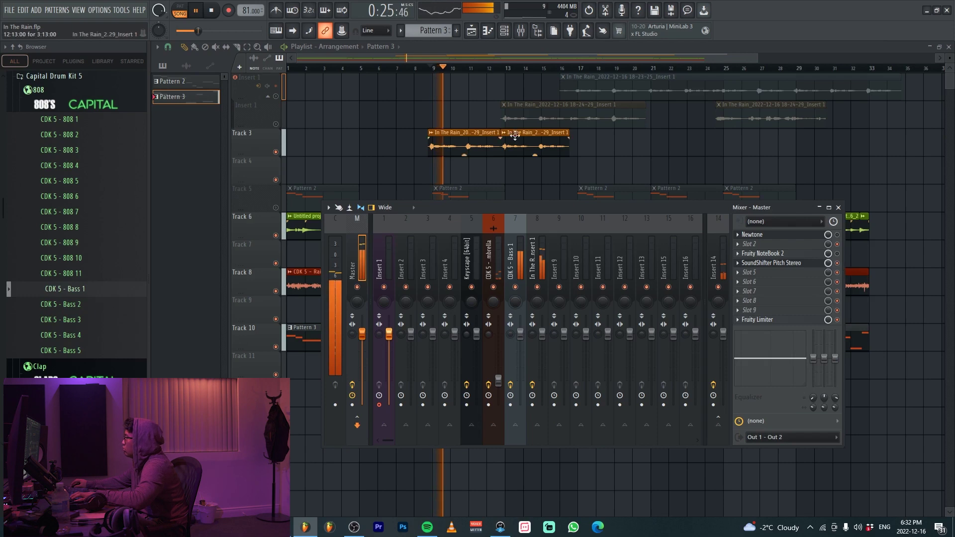
click(427, 68)
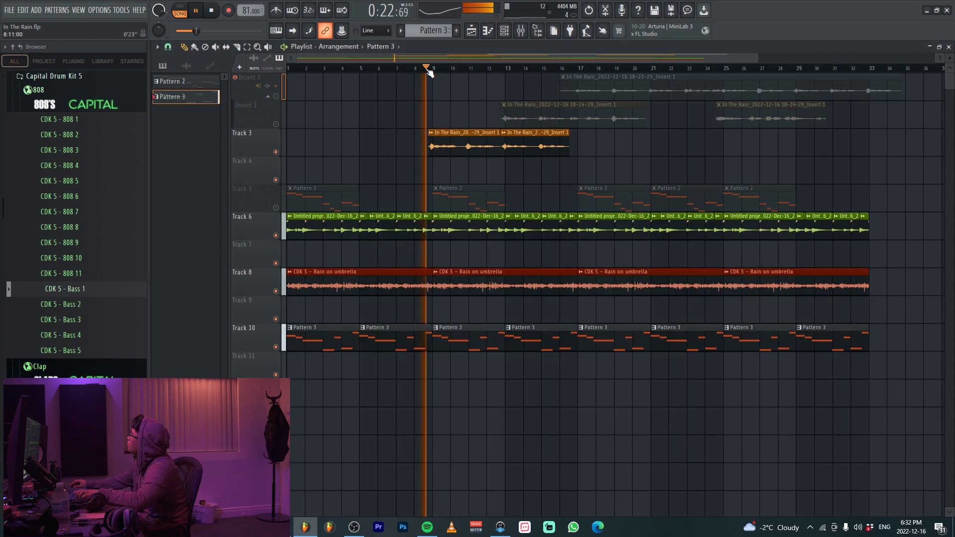
key(F9)
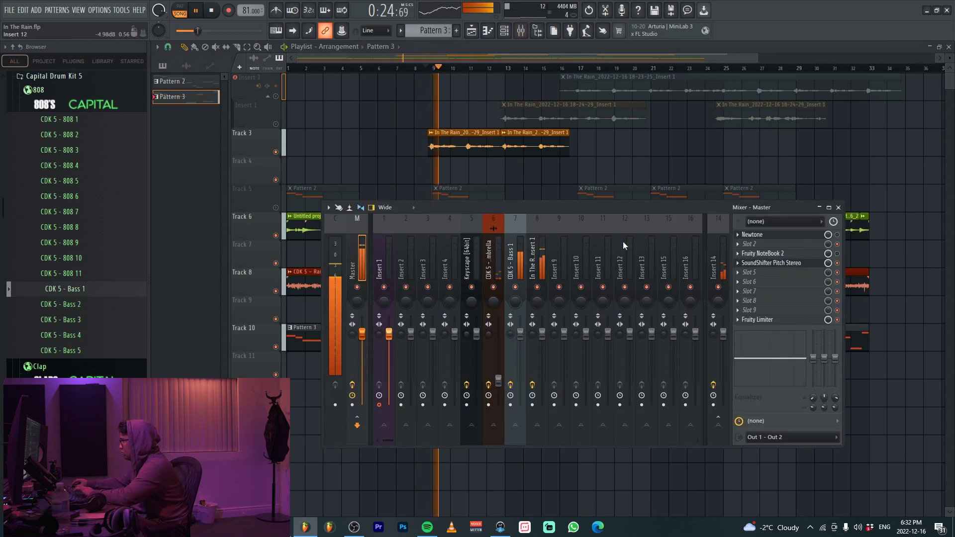
- Mute the keys loop on Track 6 and the Pattern 3 bass on Track 10, and replay the vocals from just before bar 9
key(F9)
click(275, 236)
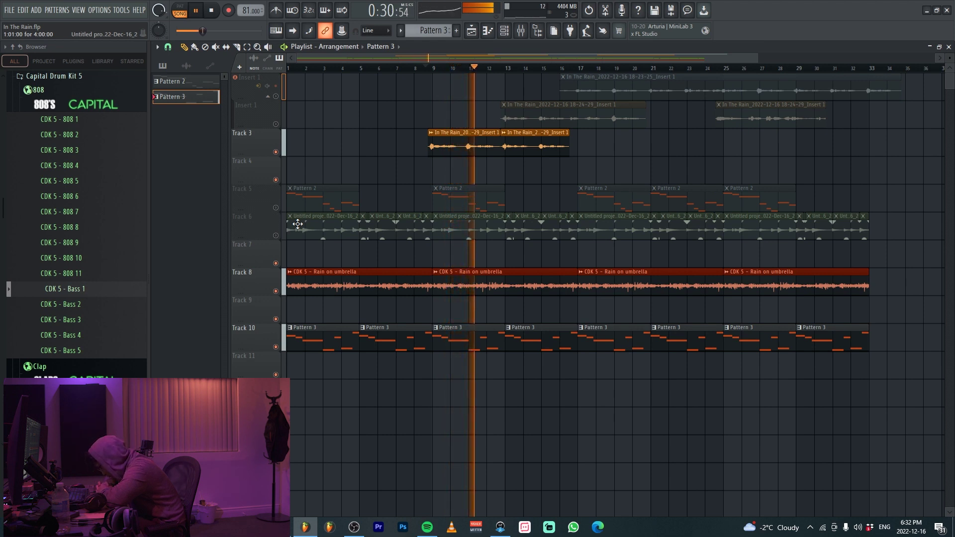
click(275, 347)
click(430, 69)
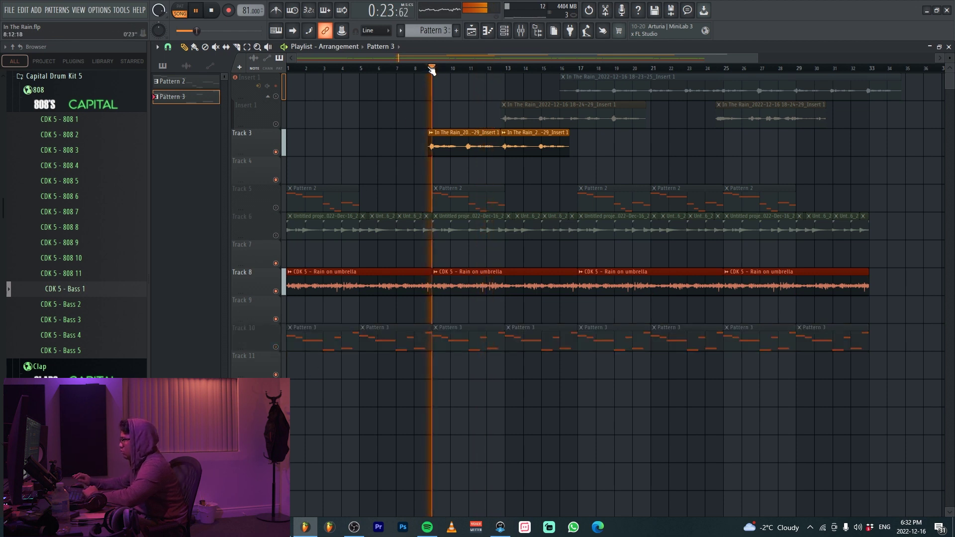
- Bring up the mixer and open an effect slot for the selected track
key(F9)
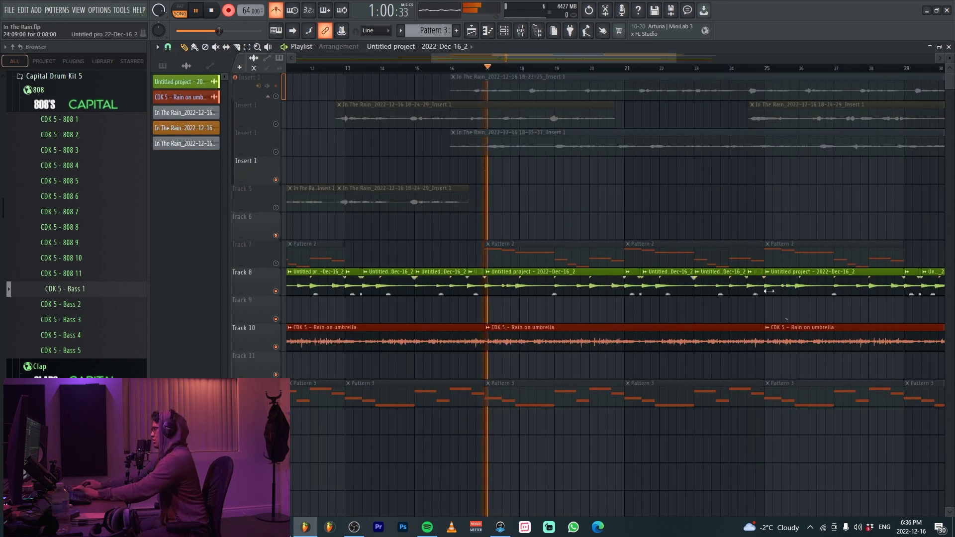
key(F9)
click(772, 248)
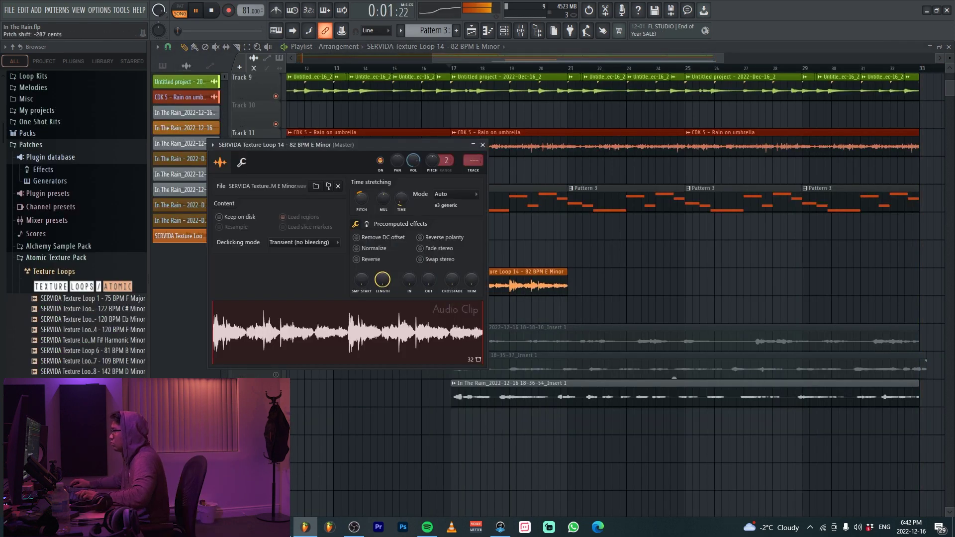
- Close the texture loop's settings, replay from bar 17 and mute the remaining vocal take below it
click(482, 145)
click(450, 69)
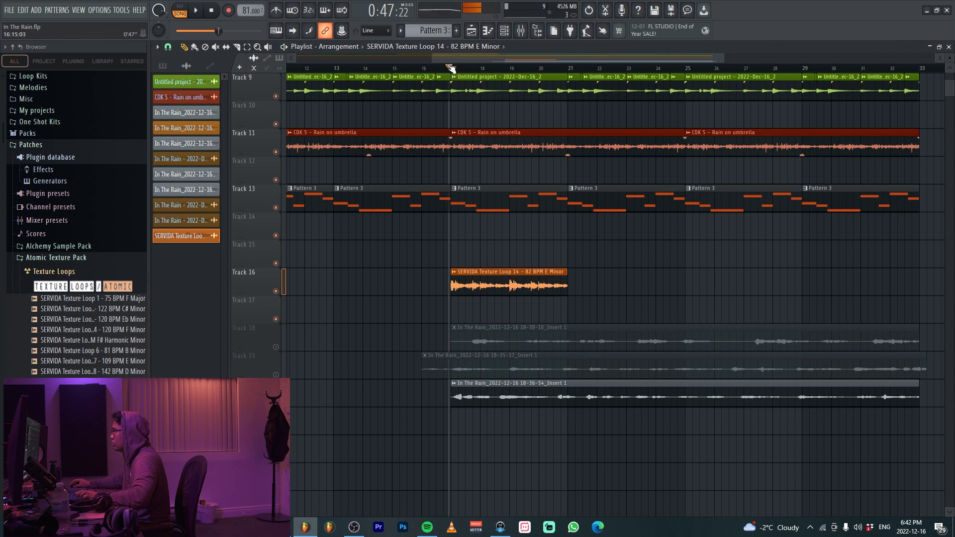
click(276, 402)
- Try a higher pitch shift on the SERVIDA Texture Loop 14 clip
scroll(497, 318, up, 3)
scroll(495, 320, up, 5)
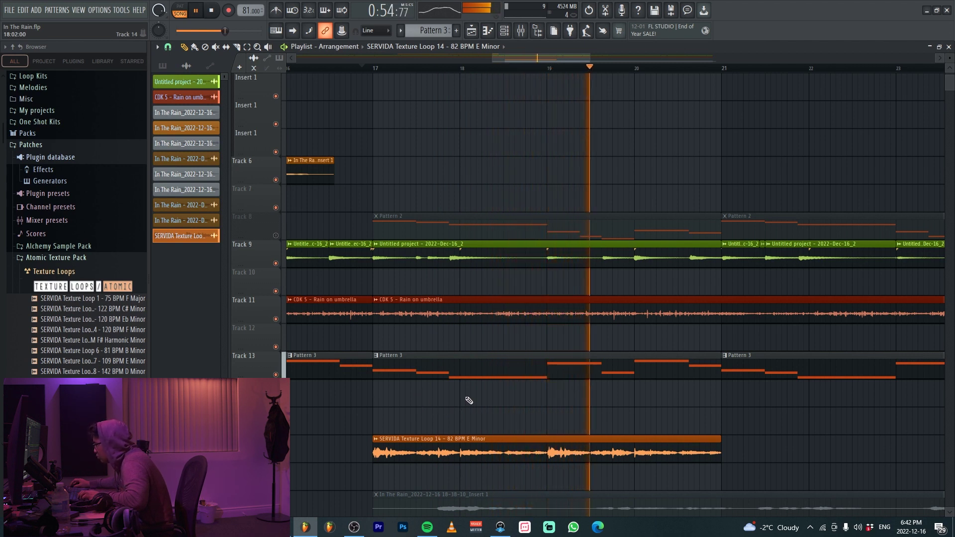
double_click(453, 456)
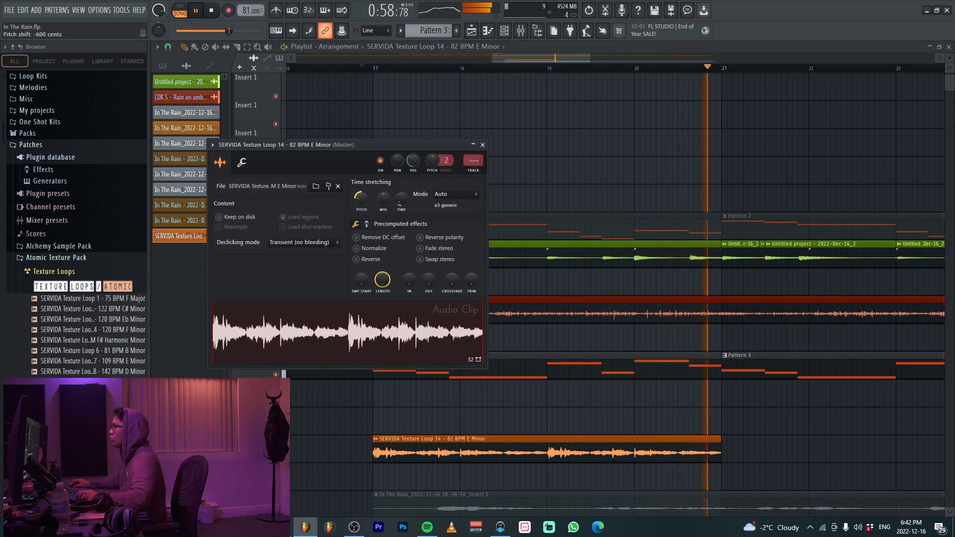
drag(361, 198, 361, 154)
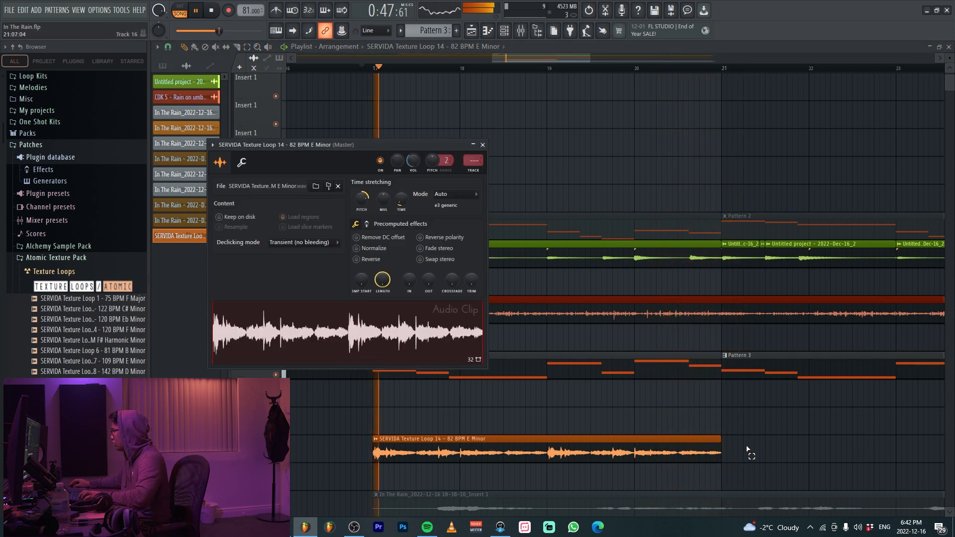
- Duplicate the SERVIDA Texture Loop 14 clip to bar 21 on Track 16 and set its pitch shift to -500 cents
drag(748, 451, 646, 455)
key(ctrl+b)
scroll(622, 445, down, 3)
scroll(497, 400, up, 3)
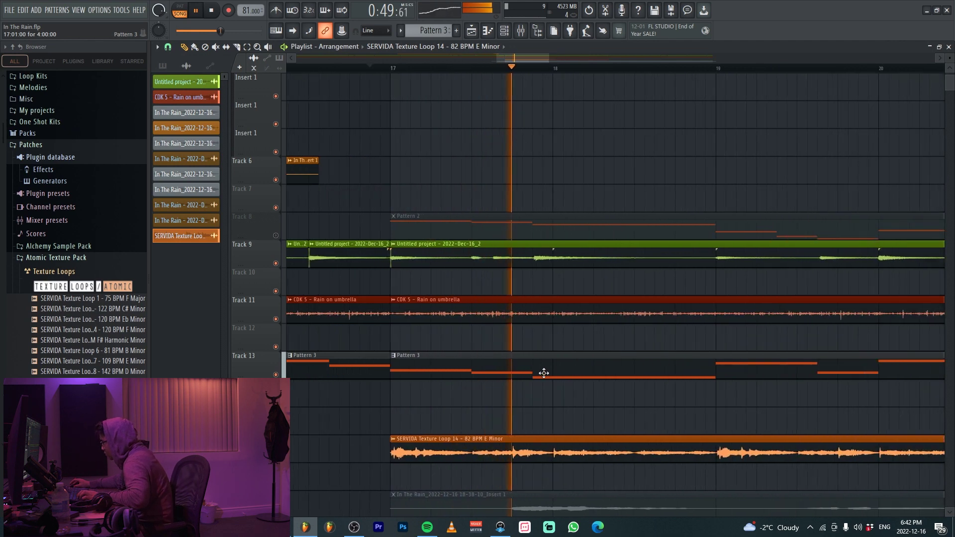
scroll(538, 385, down, 4)
double_click(546, 342)
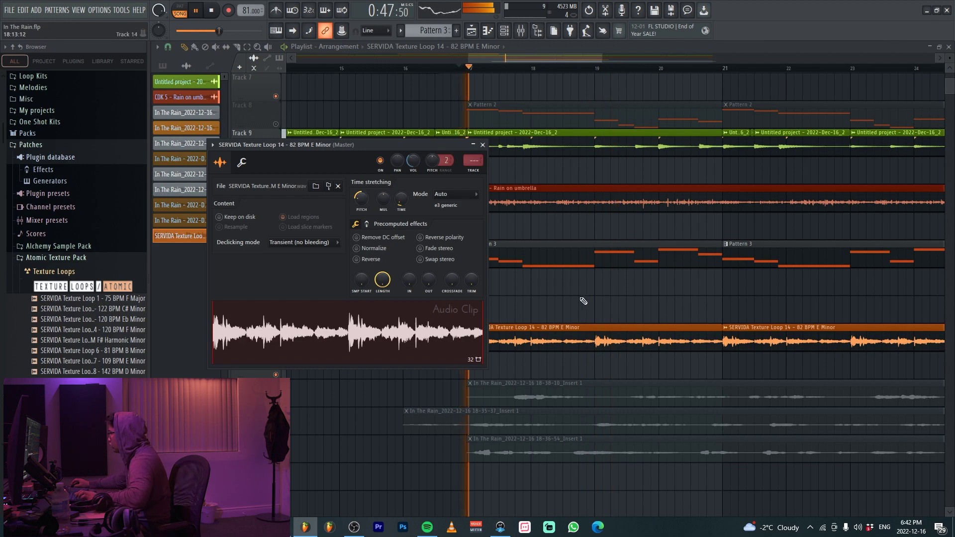
key(Escape)
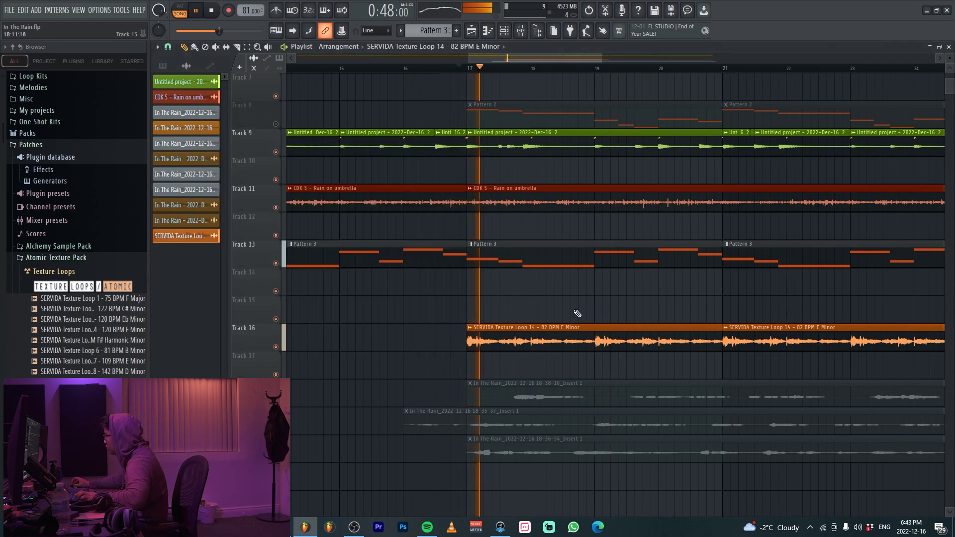
- Slice the first texture loop clip on Track 16 at bars 18 and 19 and delete the piece between the cuts
scroll(571, 313, up, 3)
scroll(455, 313, down, 2)
scroll(454, 317, up, 4)
key(c)
drag(456, 323, 459, 354)
drag(679, 324, 679, 352)
right_click(579, 346)
- Duplicate the texture loop's first slice into bar 18 and replay the section from bar 17
scroll(577, 353, down, 1)
scroll(577, 353, down, 2)
ctrl+click(509, 342)
key(ctrl+b)
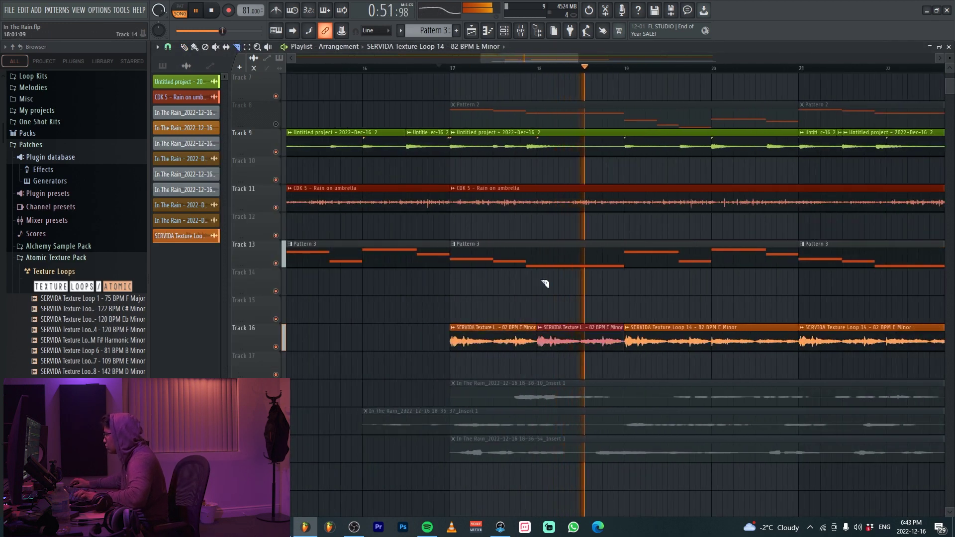
click(452, 69)
scroll(450, 150, down, 2)
scroll(580, 334, up, 2)
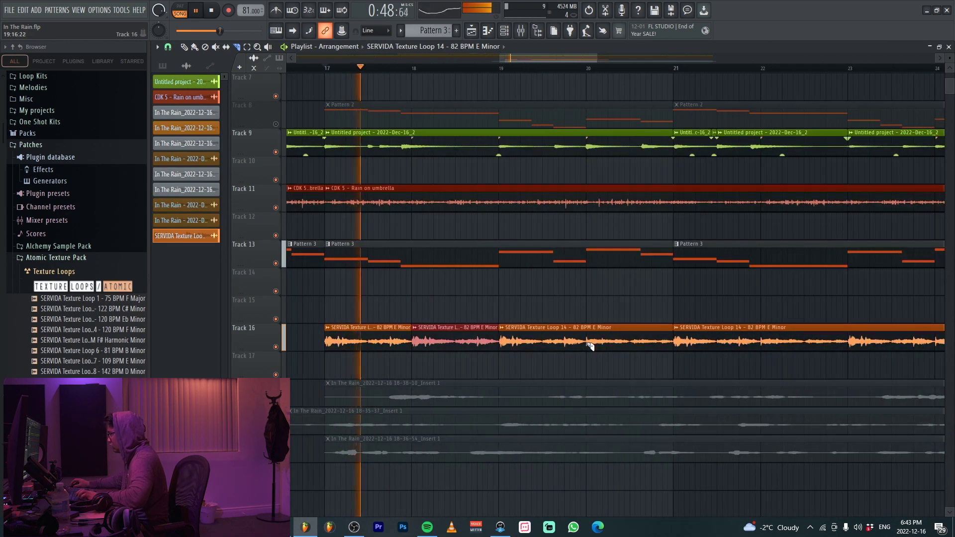
click(588, 341)
scroll(584, 340, down, 1)
key(ctrl+z)
- Slice the texture loop clip at bar 20 and delete the piece between bars 19 and 20
click(583, 340)
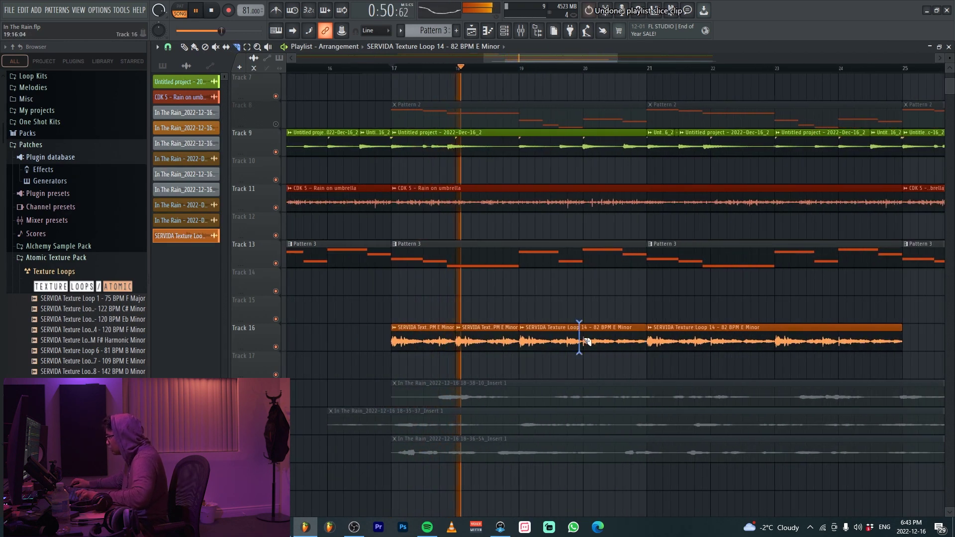
key(p)
right_click(548, 340)
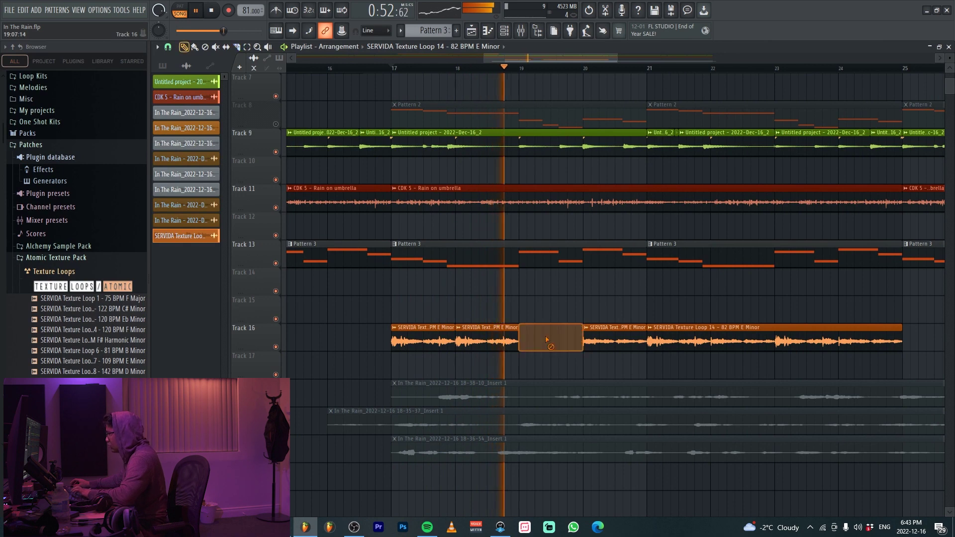
scroll(548, 349, down, 2)
scroll(550, 348, up, 4)
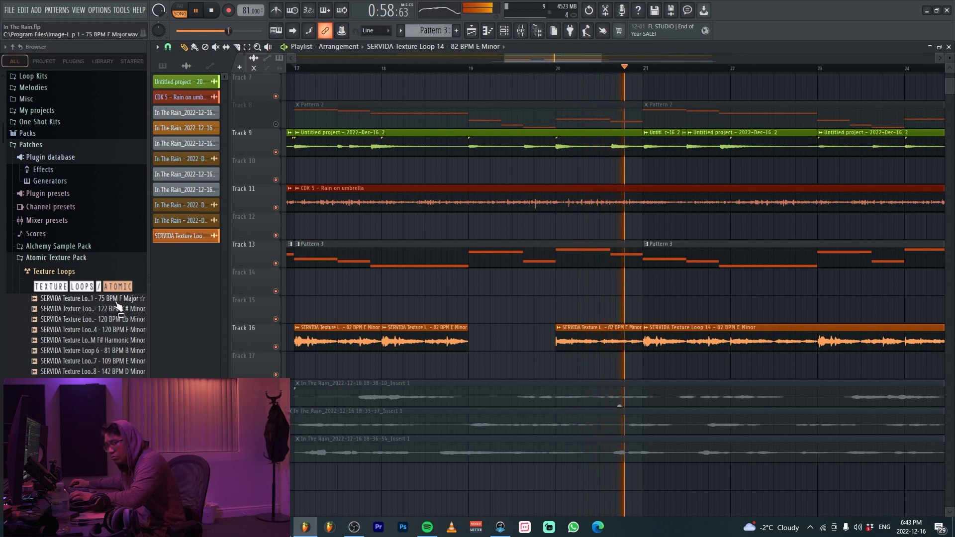
- Delete the uncut texture loop clip at bar 21 and duplicate the edited slices of bars 17 to 21 in its place
scroll(555, 343, down, 3)
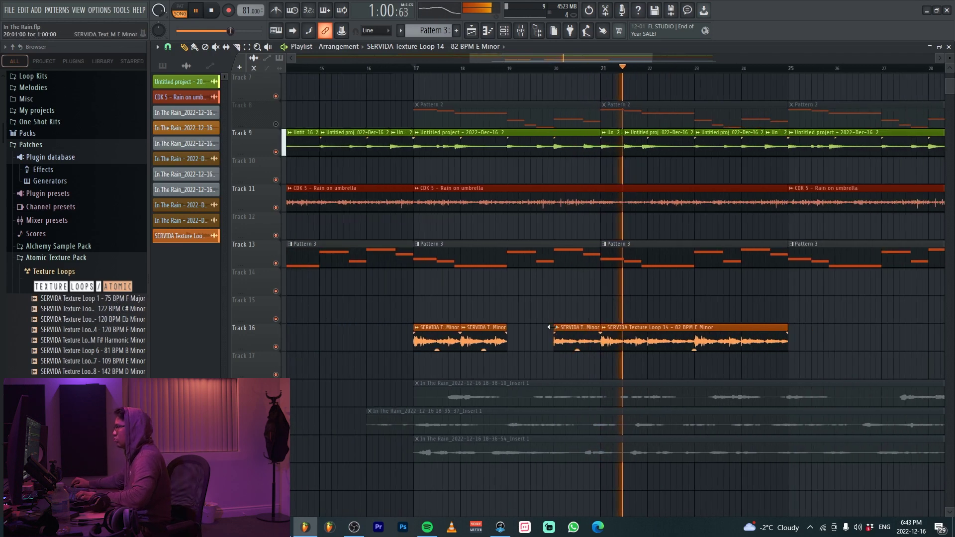
scroll(700, 336, up, 3)
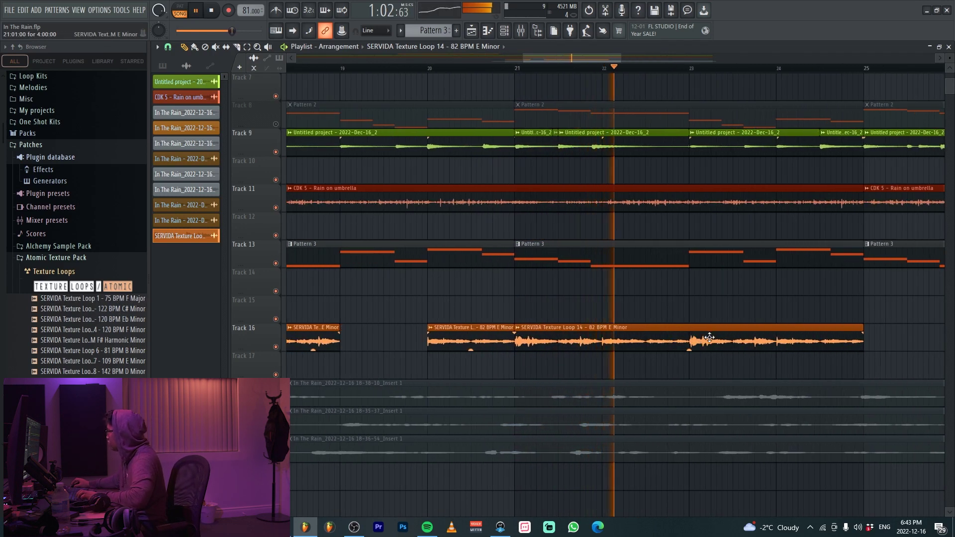
right_click(673, 338)
scroll(636, 351, down, 2)
scroll(630, 351, down, 3)
drag(629, 345, 470, 341)
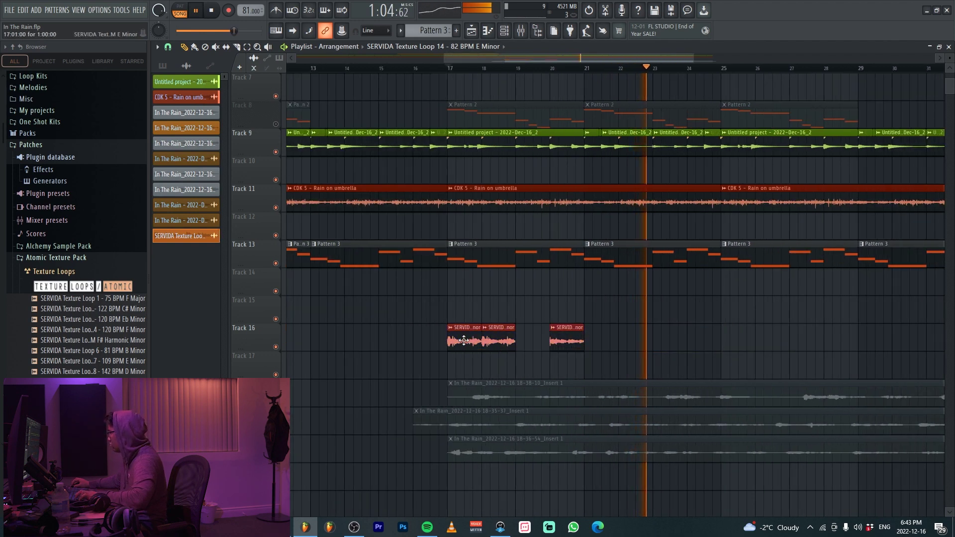
key(ctrl+b)
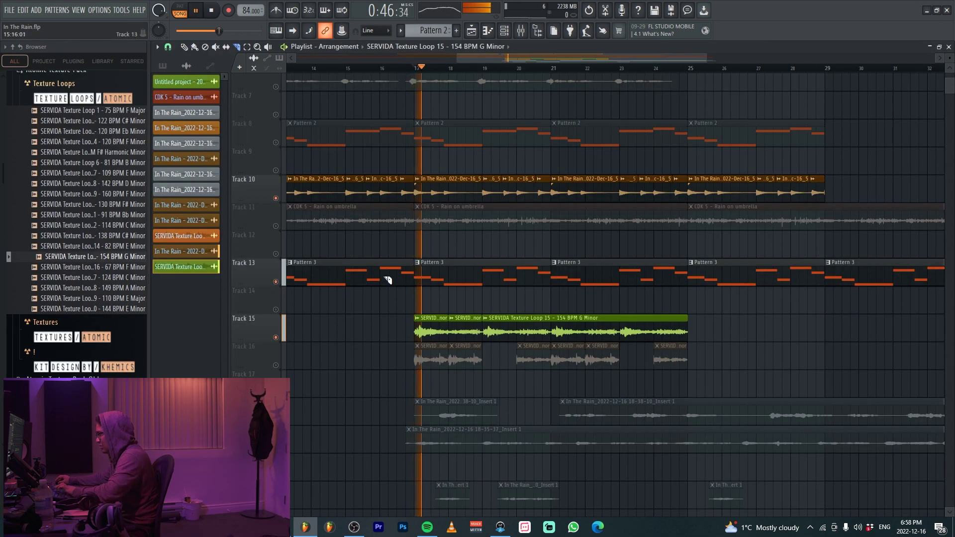
- Check the SERVIDA Texture Loop 15 clip's settings and mixer track while replaying from bar 17
key(F9)
key(F9)
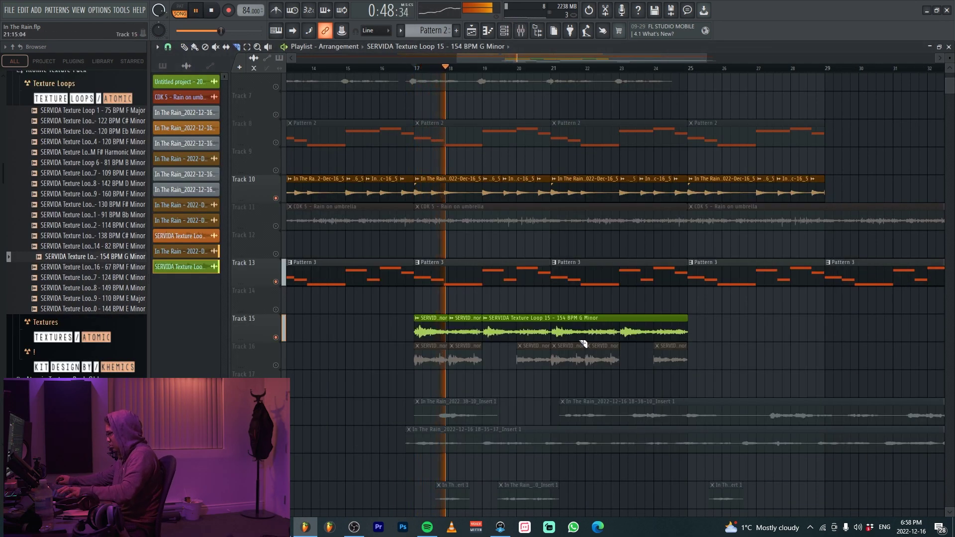
double_click(471, 328)
key(F9)
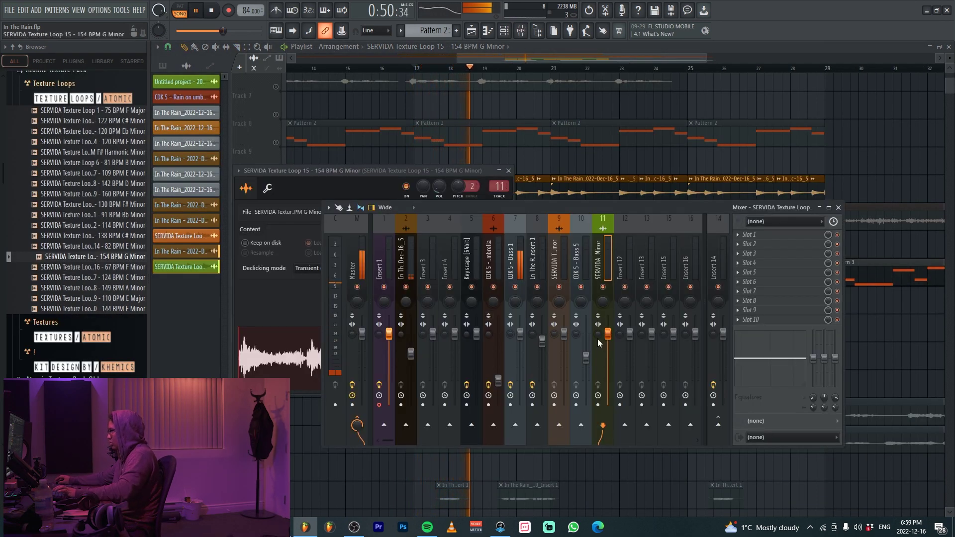
key(F12)
click(418, 69)
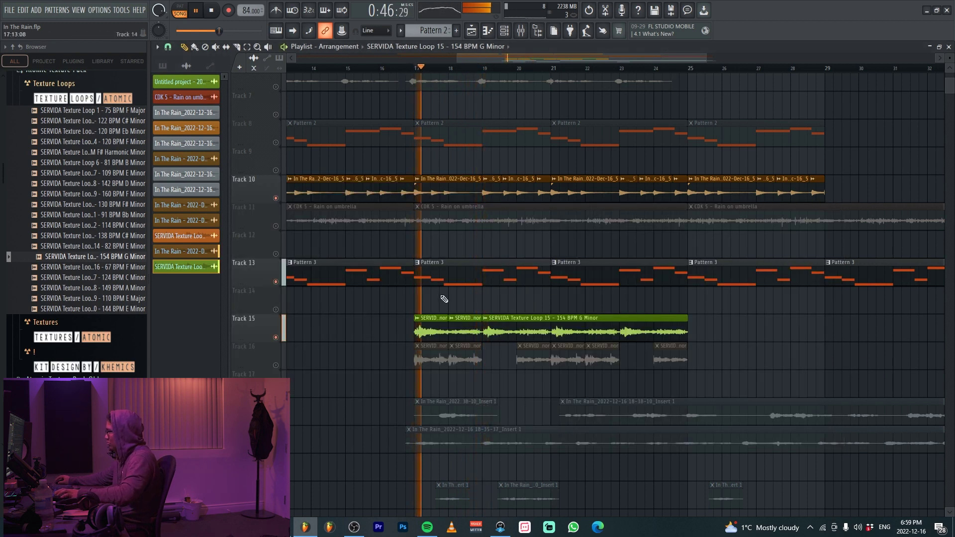
double_click(431, 332)
key(F9)
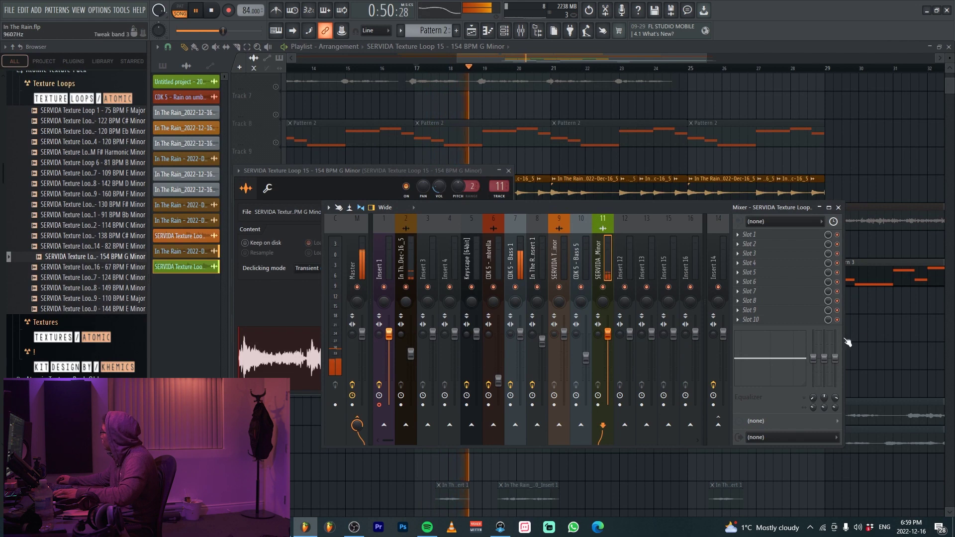
key(F12)
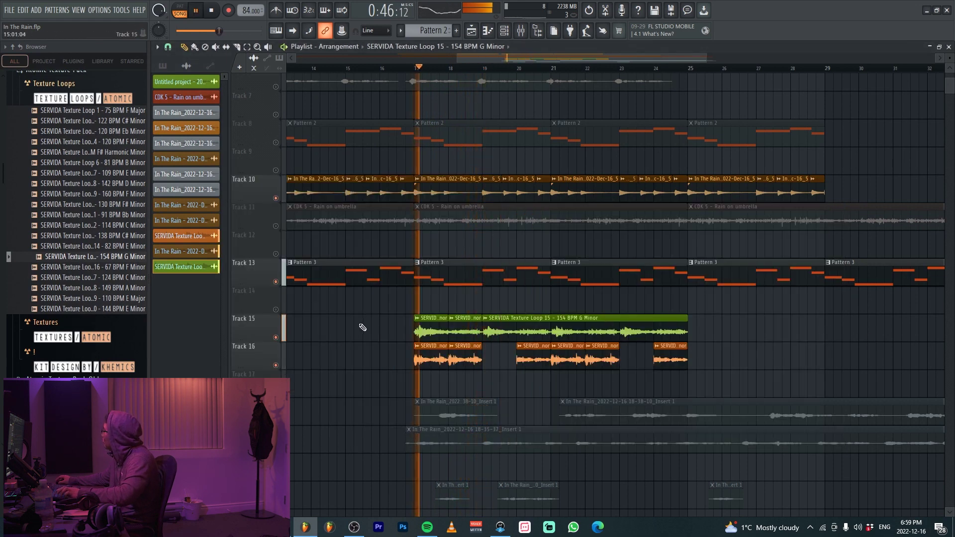
- Lower the mixer level of the SERVIDA Texture Loop 14 track, listen to both texture loops and stop playback
ctrl+scroll(419, 367, up, 3)
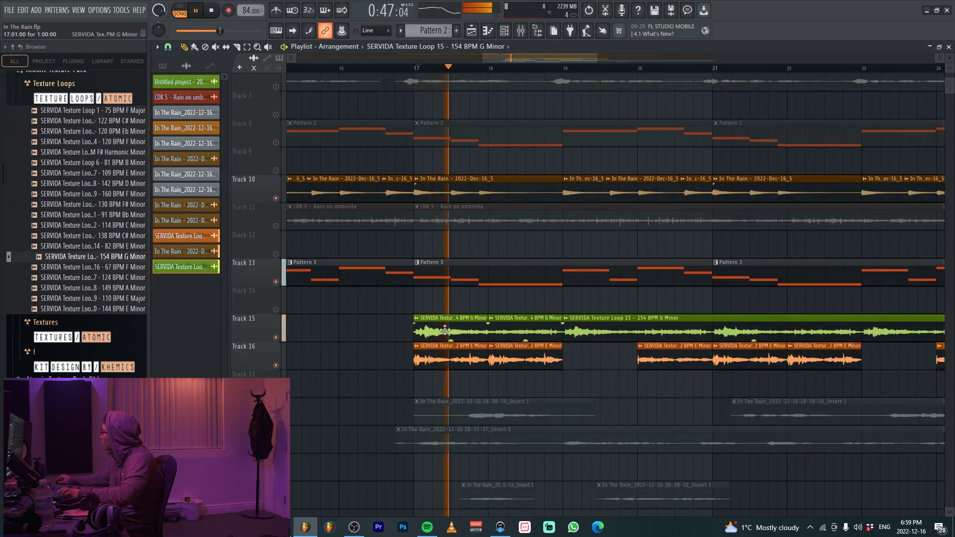
double_click(456, 367)
key(F9)
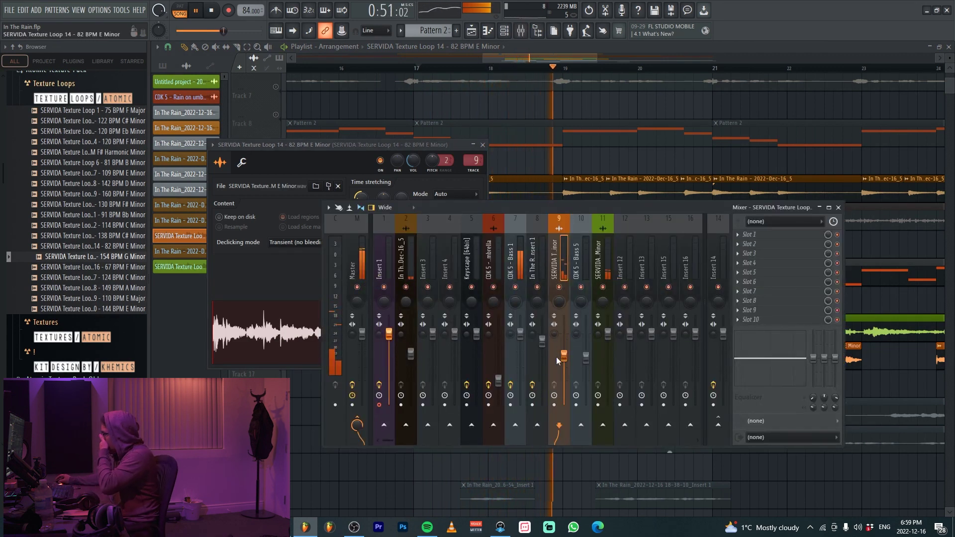
key(F12)
scroll(535, 326, down, 5)
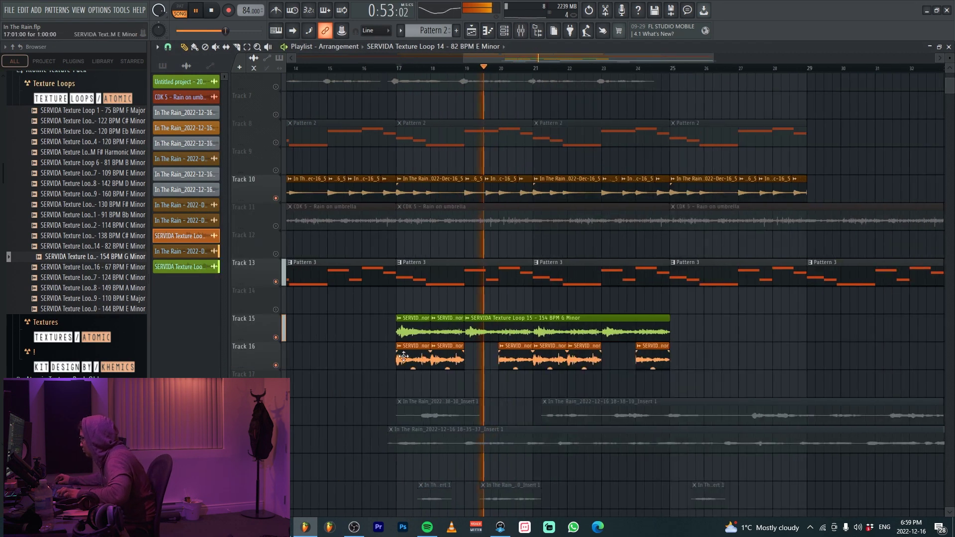
scroll(536, 325, up, 4)
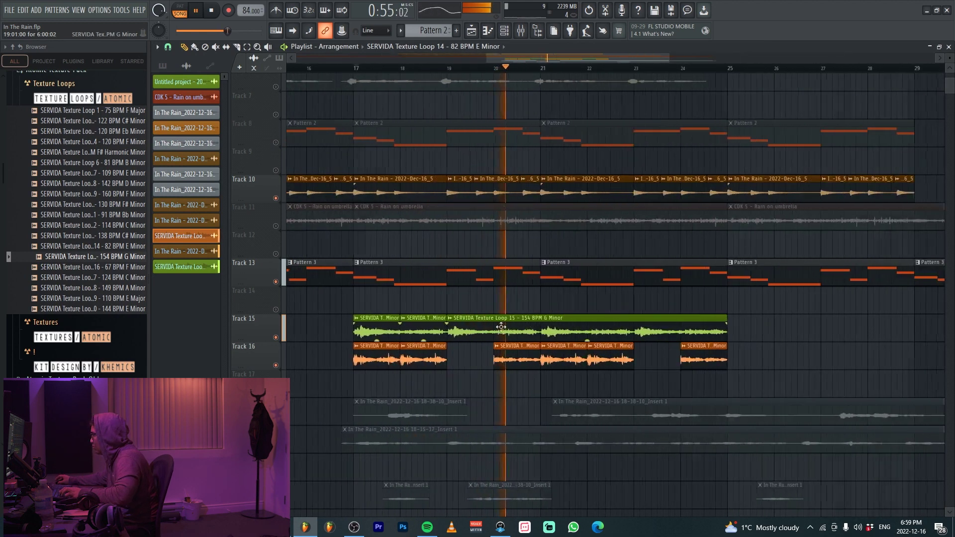
scroll(536, 325, down, 3)
scroll(453, 319, up, 3)
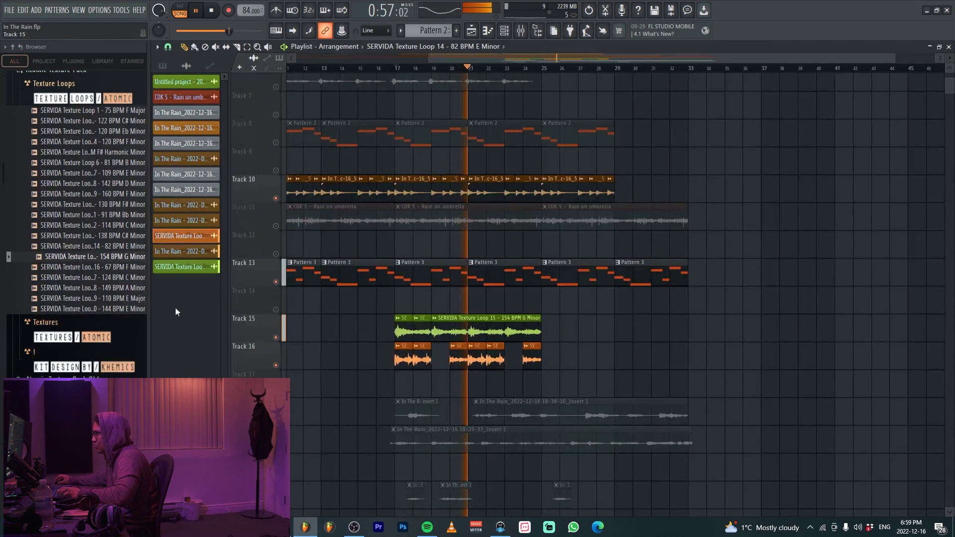
key(space)
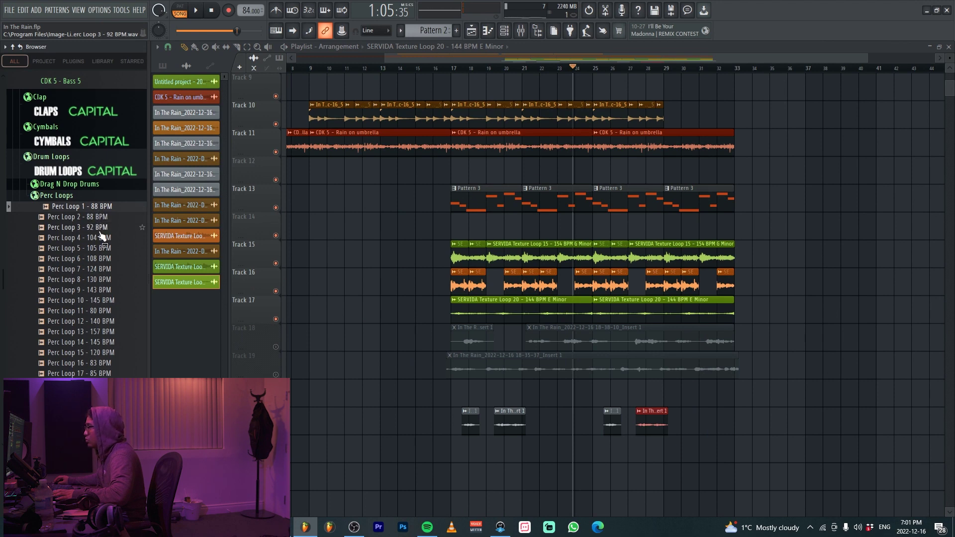
- Place Perc Loop 1 - 88 BPM on Track 12 at bar 25 and duplicate it to bar 27
click(99, 231)
drag(98, 208, 596, 173)
scroll(596, 174, up, 3)
key(space)
drag(727, 172, 628, 171)
key(ctrl+b)
- Lower the pitch shift of the Perc Loop 1 clip and adjust its channel volume
double_click(615, 170)
drag(310, 147, 311, 175)
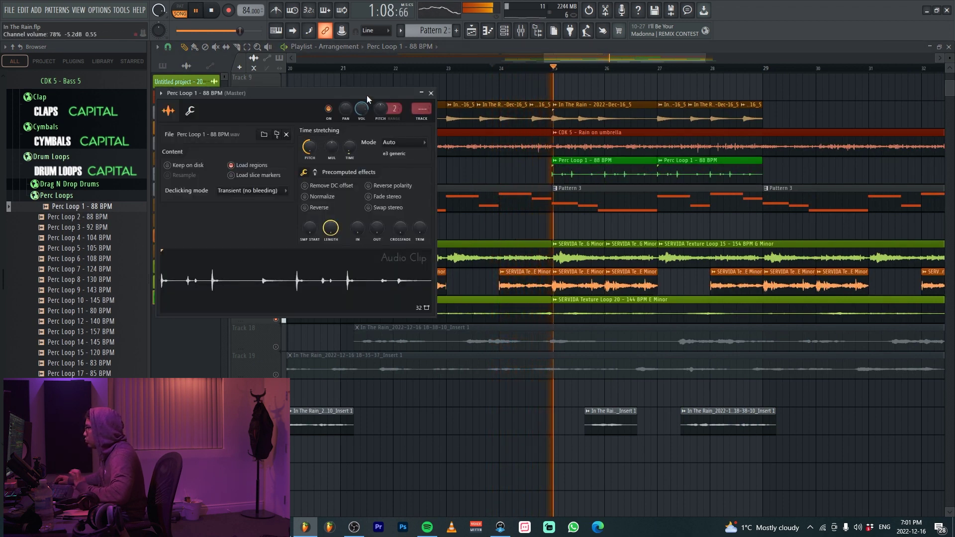
drag(362, 107, 382, 101)
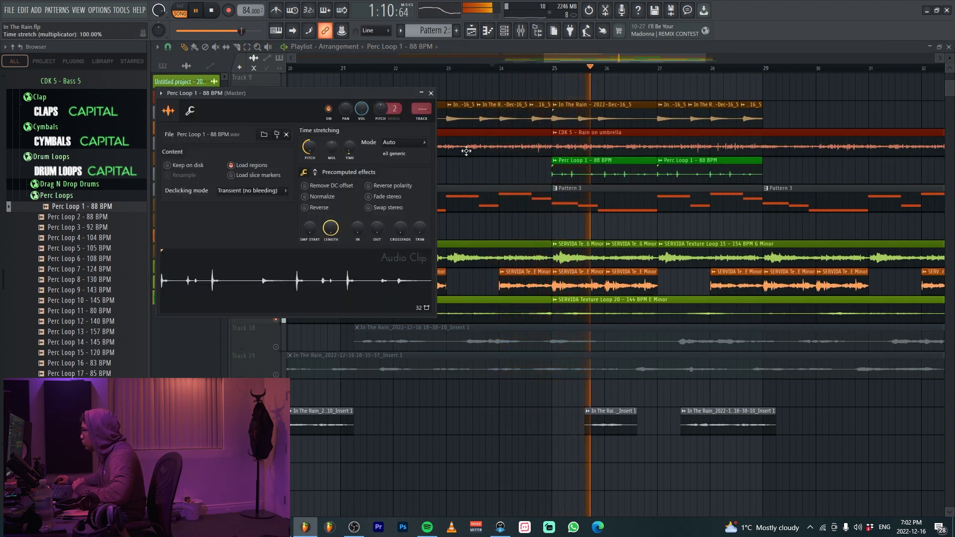
- Duplicate the two Perc Loop 1 clips on Track 12 to fill bars 29 to 33
drag(800, 177, 603, 162)
key(ctrl+b)
scroll(607, 161, down, 3)
- Duplicate the Track 10 keys clips from bars 25 to 29 into bars 29 to 33
scroll(628, 158, up, 5)
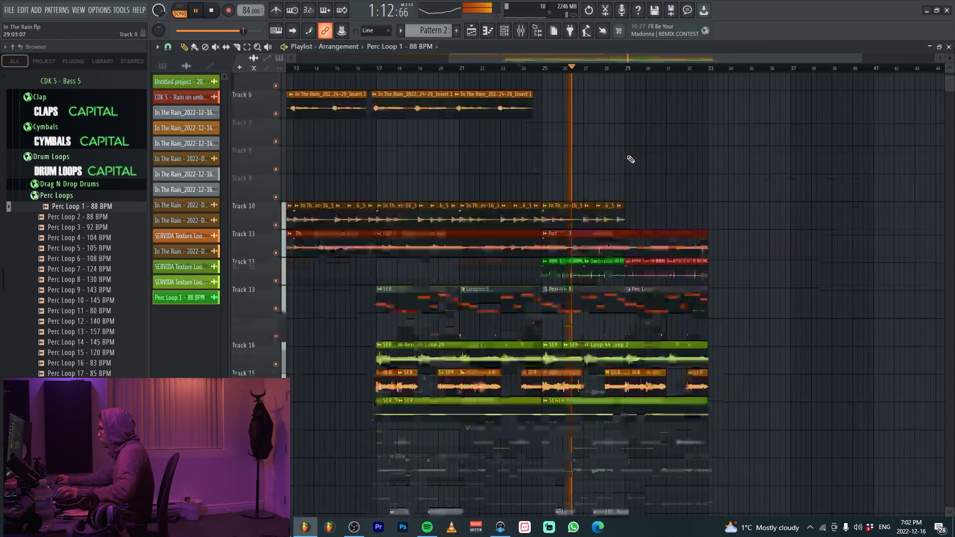
scroll(612, 199, up, 3)
drag(679, 249, 501, 254)
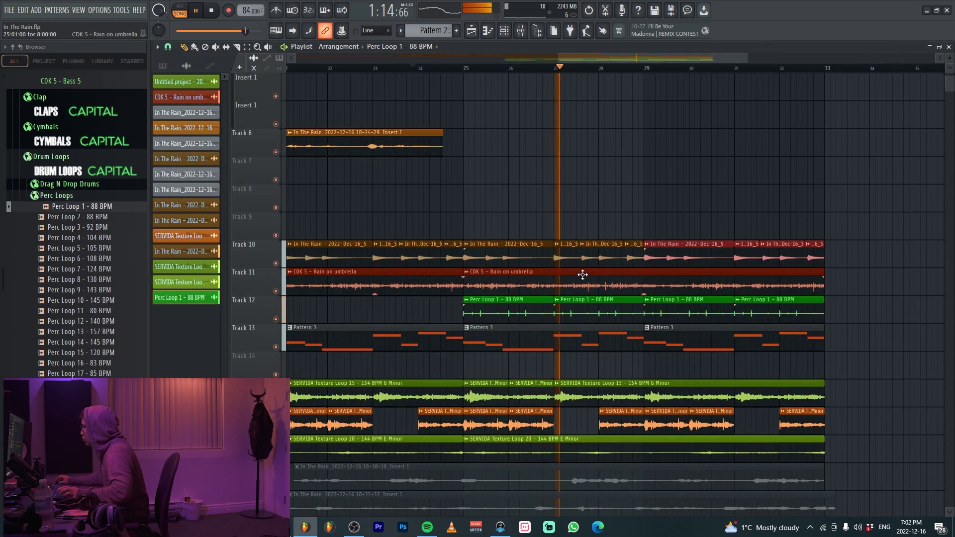
- Raise the mixer volume of the keys loop and lower the CDK 5 - Bass 1 mixer volume to about -7.9 dB
key(F9)
drag(410, 354, 411, 338)
key(F9)
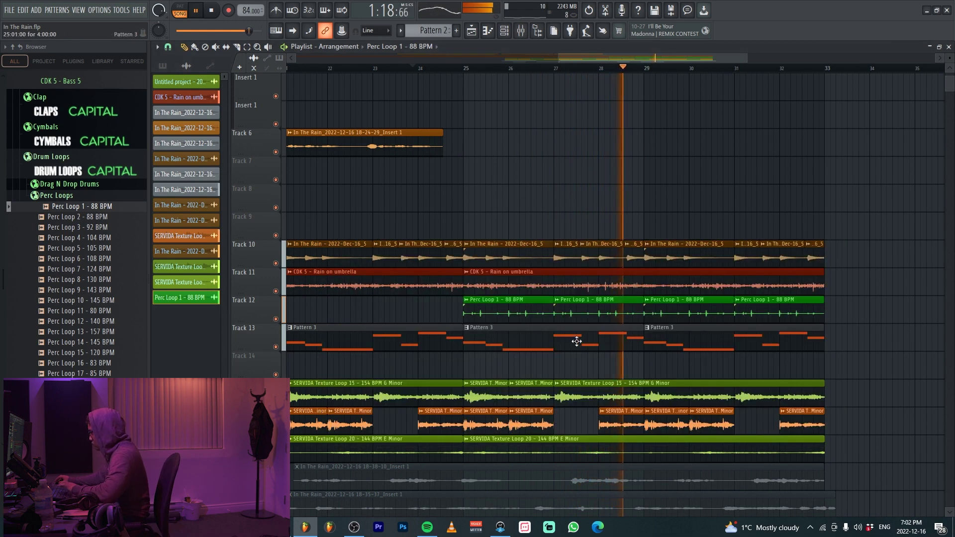
key(F9)
drag(520, 334, 520, 350)
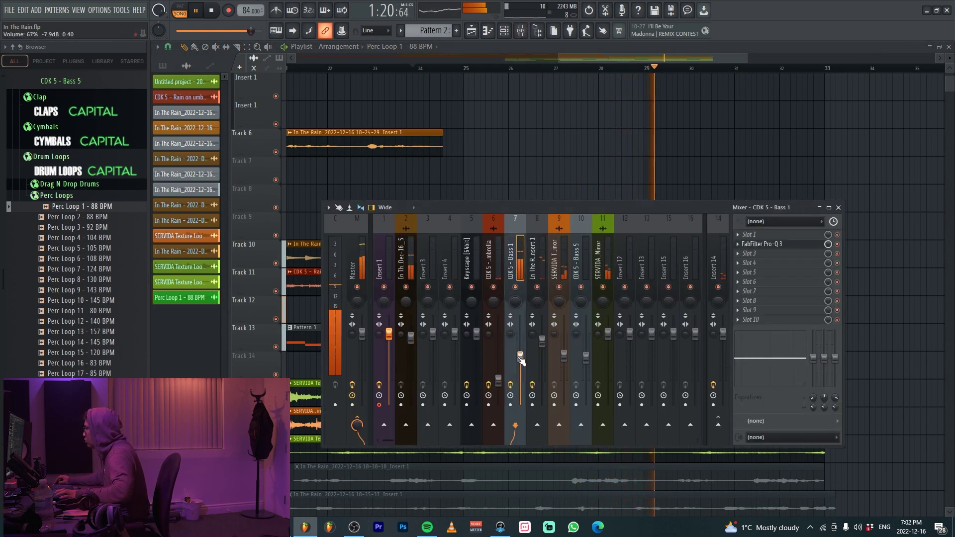
key(F9)
- Route the Perc Loop 1 clip to its own mixer track 12 and lower that track's volume to about -7.1 dB
double_click(505, 307)
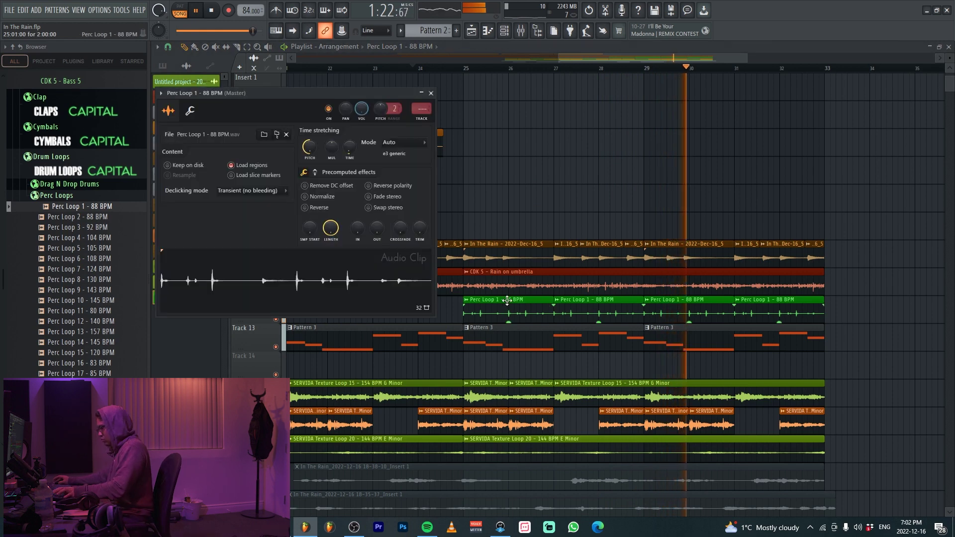
key(F9)
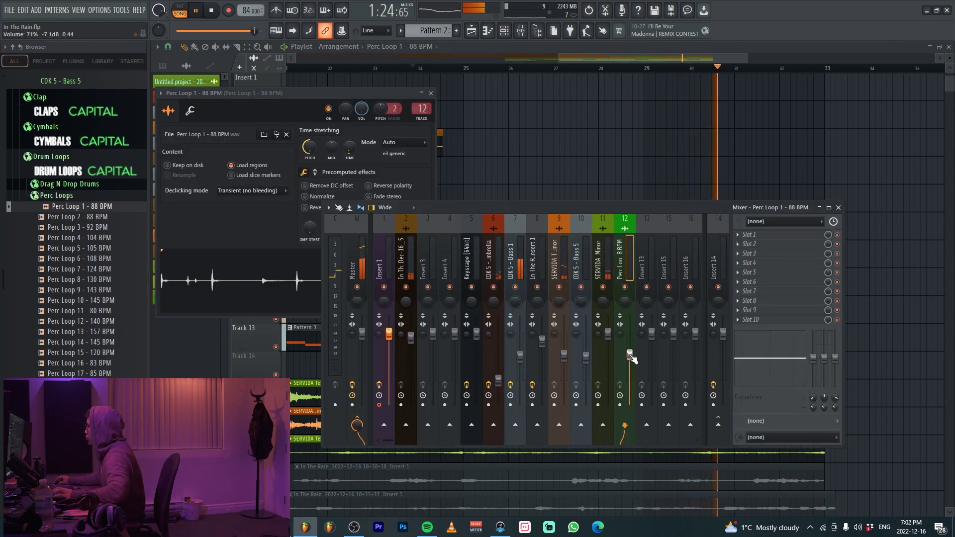
click(748, 234)
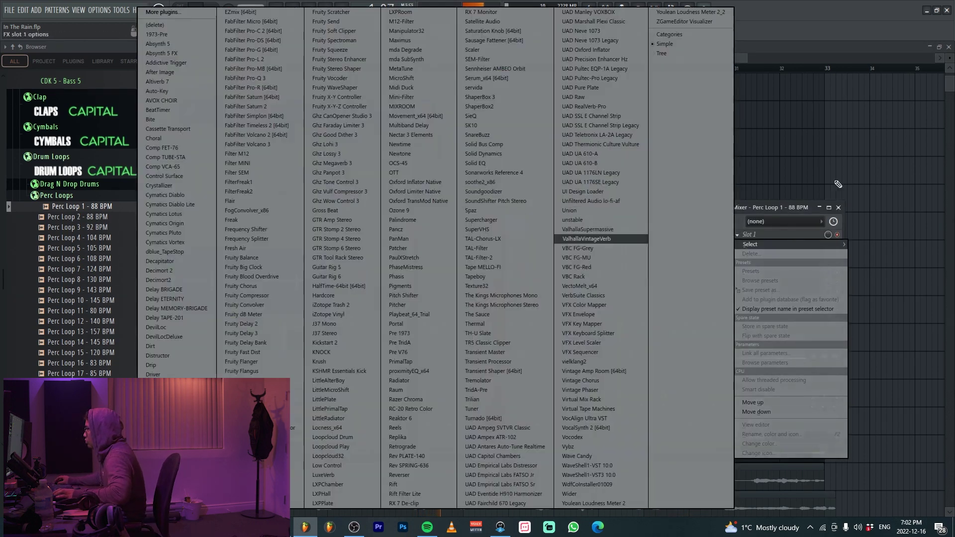
click(838, 207)
- Set Perc Loop 1's time stretching mode to Stretch, its pitch range to 12 and its channel pitch to about -1028 cents
double_click(509, 316)
click(406, 142)
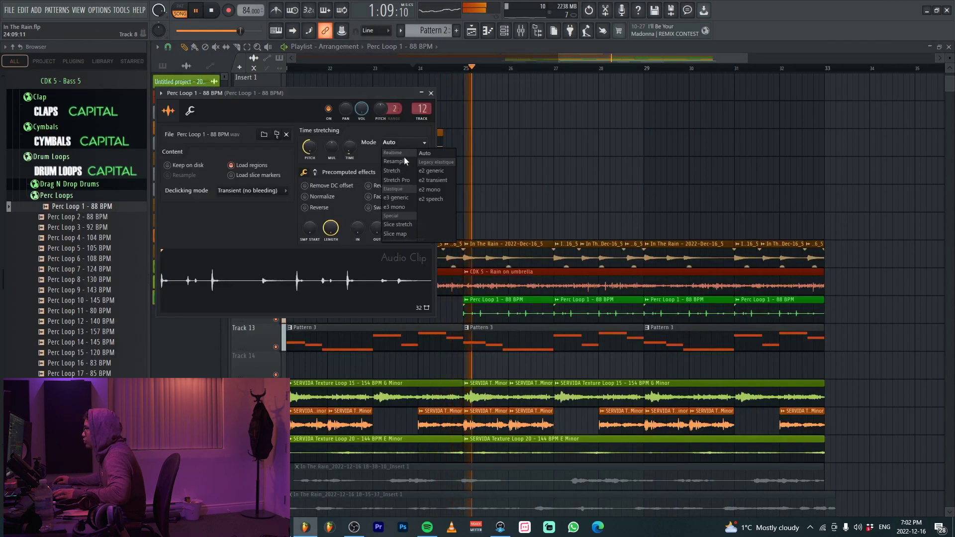
click(398, 170)
drag(393, 108, 393, 110)
drag(381, 108, 380, 144)
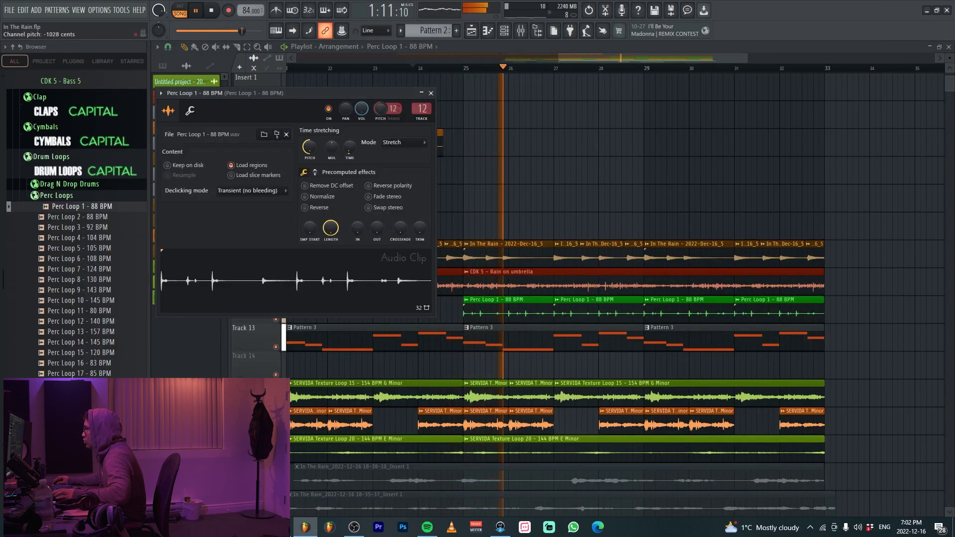
key(F9)
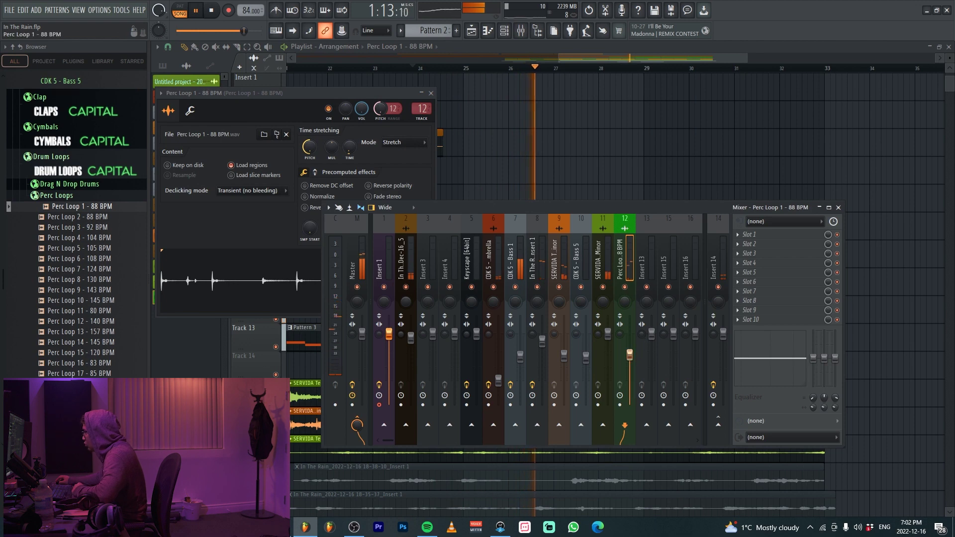
right_click(624, 158)
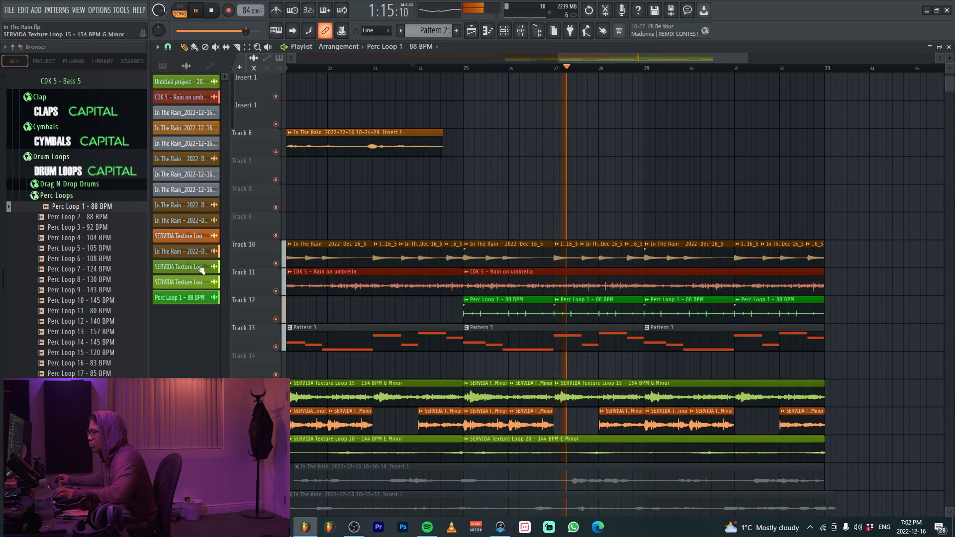
- Preview Perc Loop 3 - 92 BPM, place it on Track 9 at bar 25 and duplicate it to bar 29
key(space)
click(109, 231)
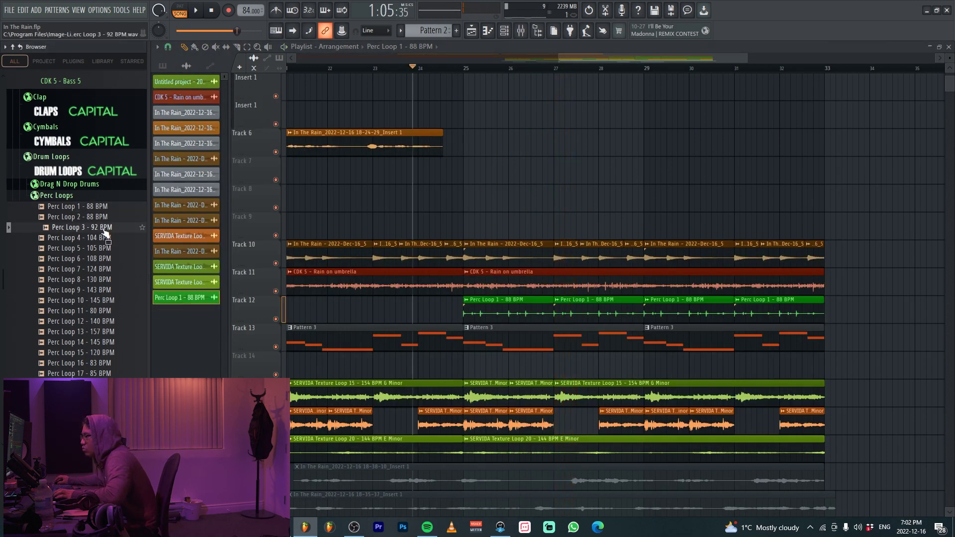
drag(105, 230, 497, 225)
key(ctrl+b)
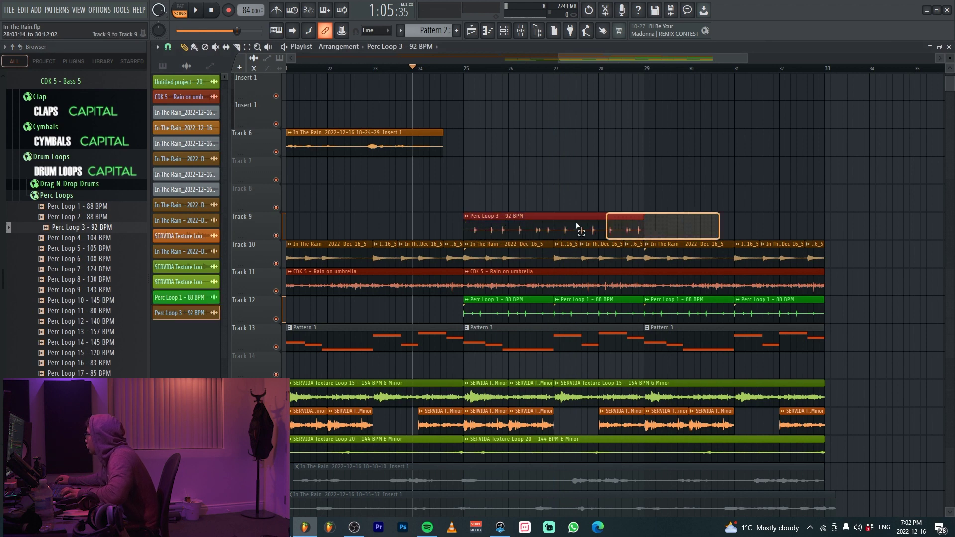
- Set Perc Loop 3's time stretching mode to Stretch and lower its channel pitch with a pitch range of 12
double_click(531, 225)
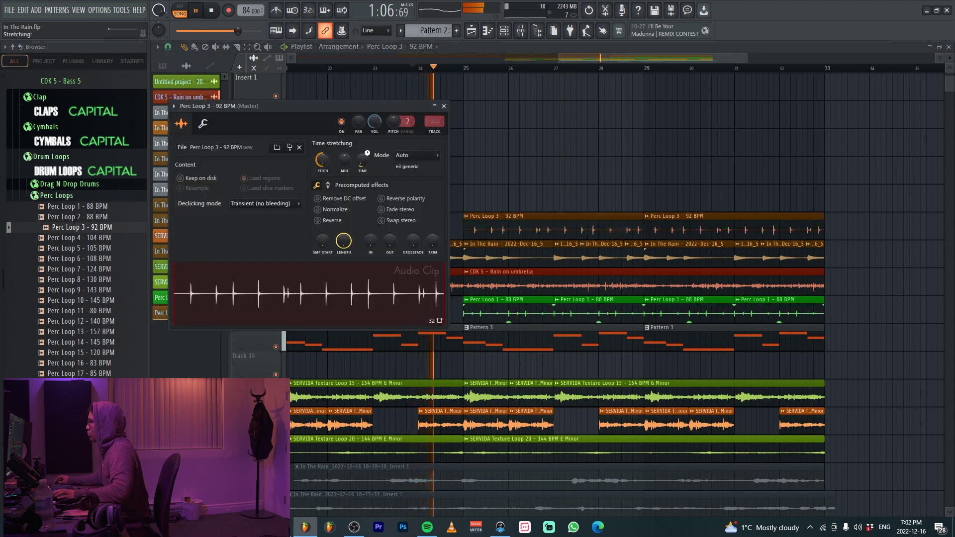
click(417, 155)
click(418, 169)
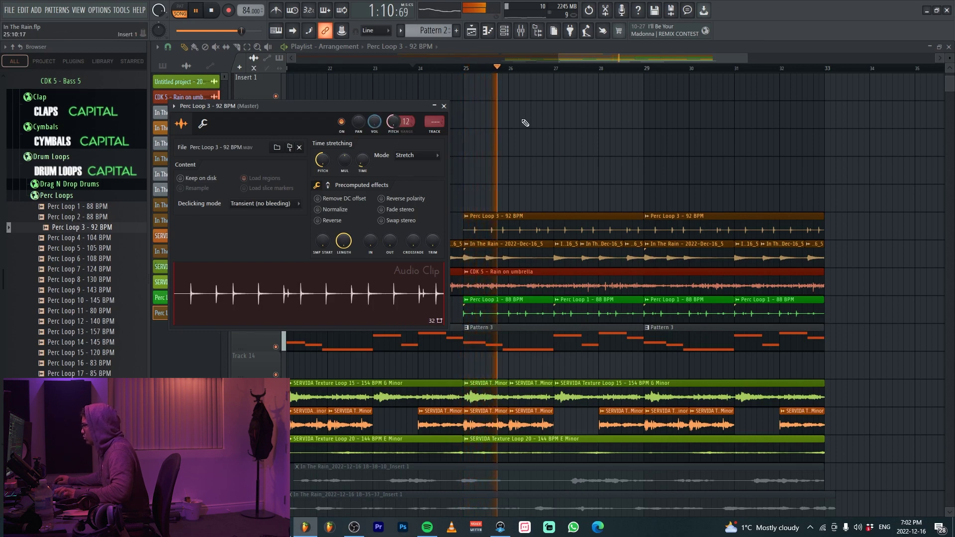
key(Escape)
- Set the pitch knob range of the Perc Loop 3 clip to 21 semitones
scroll(537, 184, up, 3)
ctrl+scroll(566, 186, down, 2)
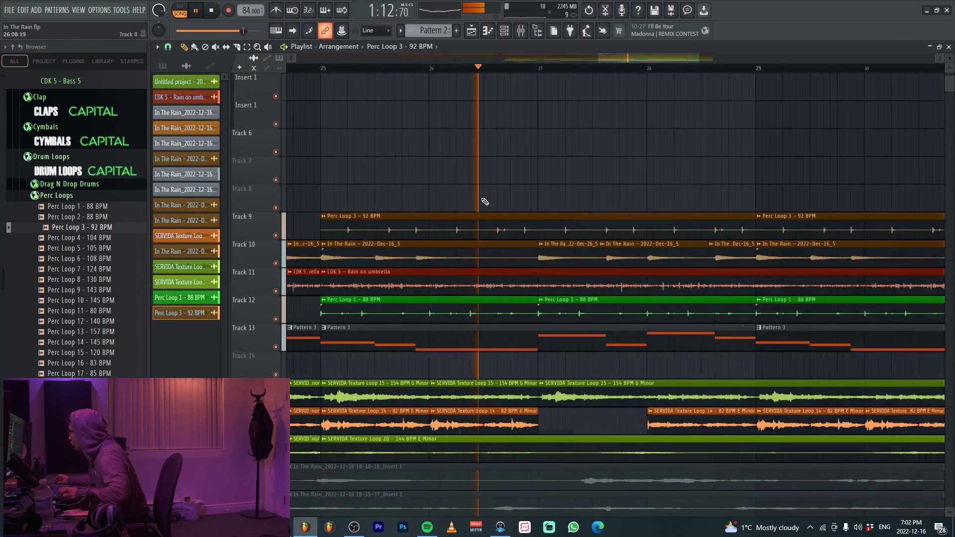
ctrl+scroll(537, 219, down, 3)
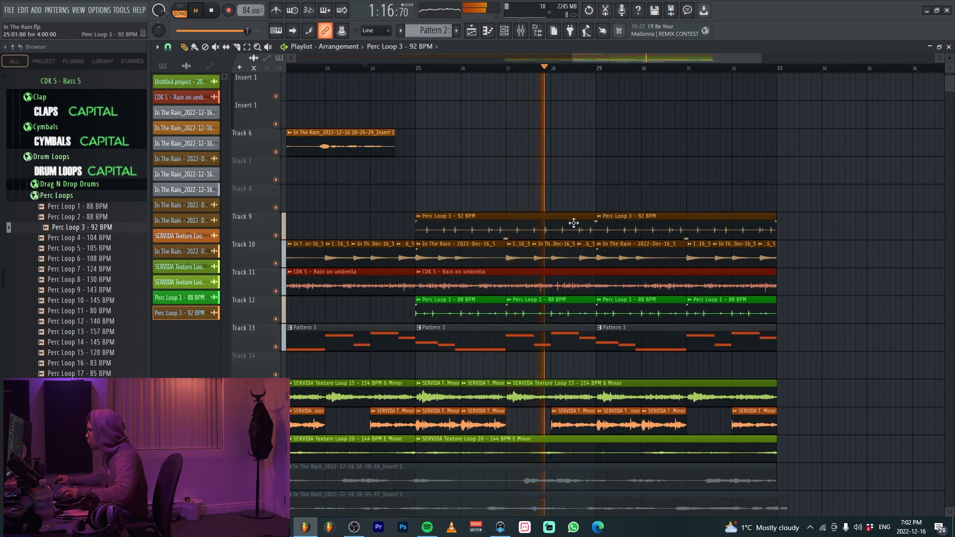
double_click(573, 223)
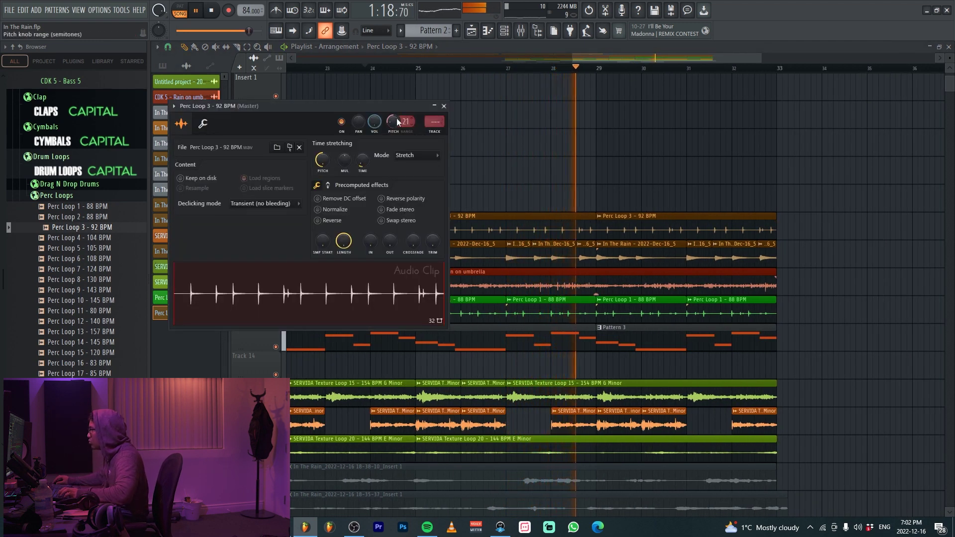
click(443, 105)
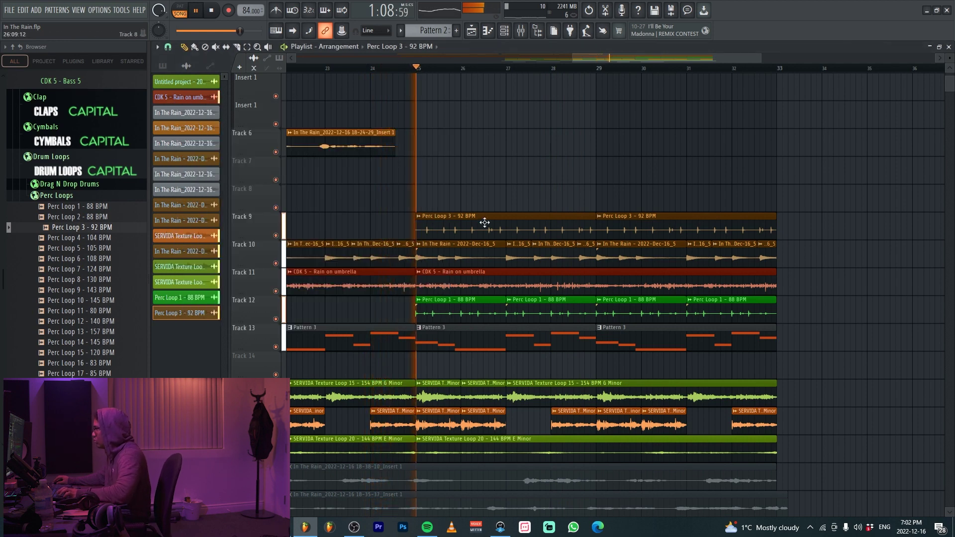
- Route the Perc Loop 3 clip to mixer track 12 and pan its channel about 61% left
double_click(481, 221)
key(F9)
click(625, 263)
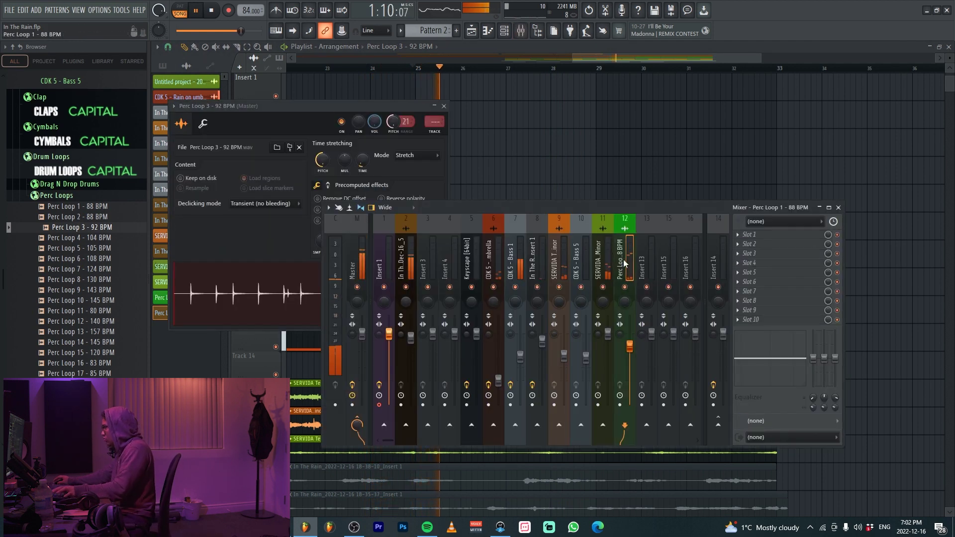
click(361, 121)
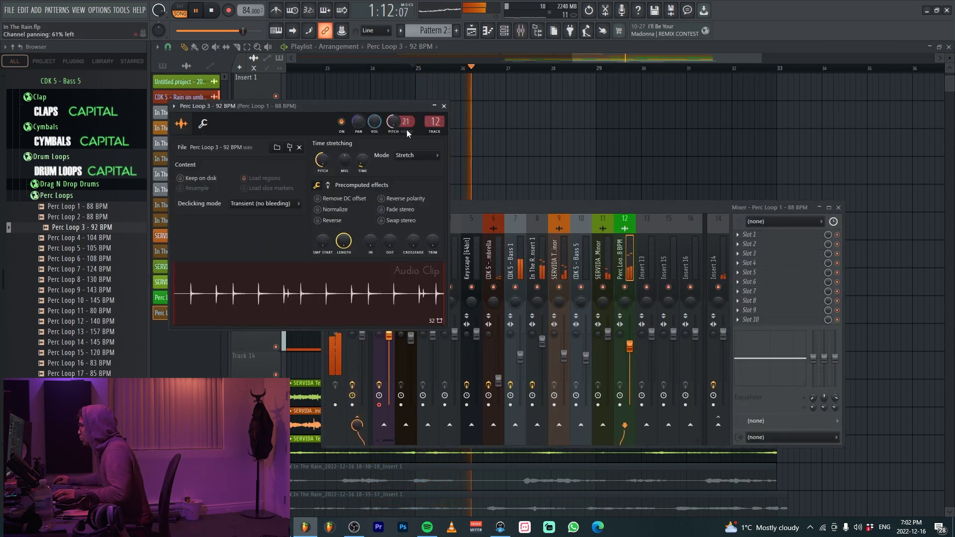
- Lower mixer track 12 to about -9.9 dB and set the Perc Loop 3 channel volume to about 58%
drag(629, 345, 628, 358)
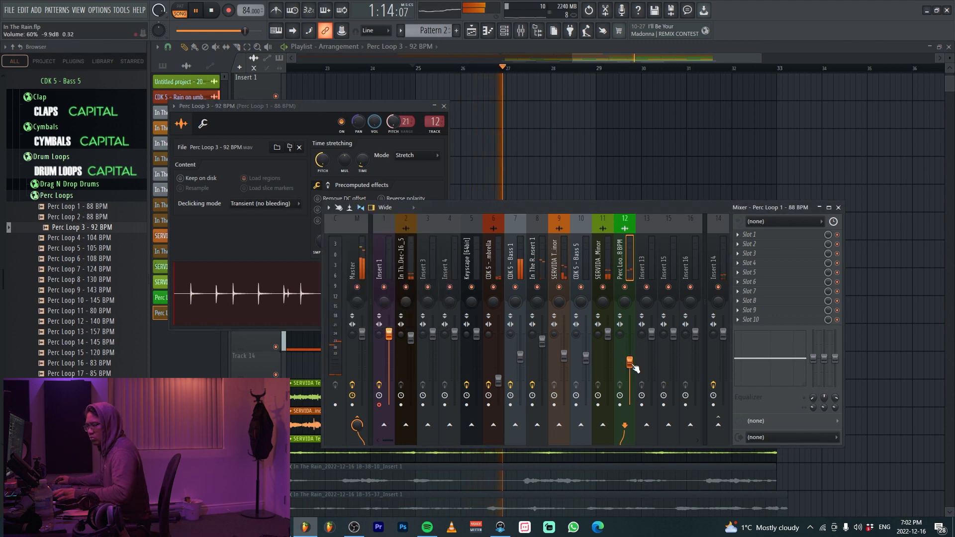
drag(374, 122, 374, 131)
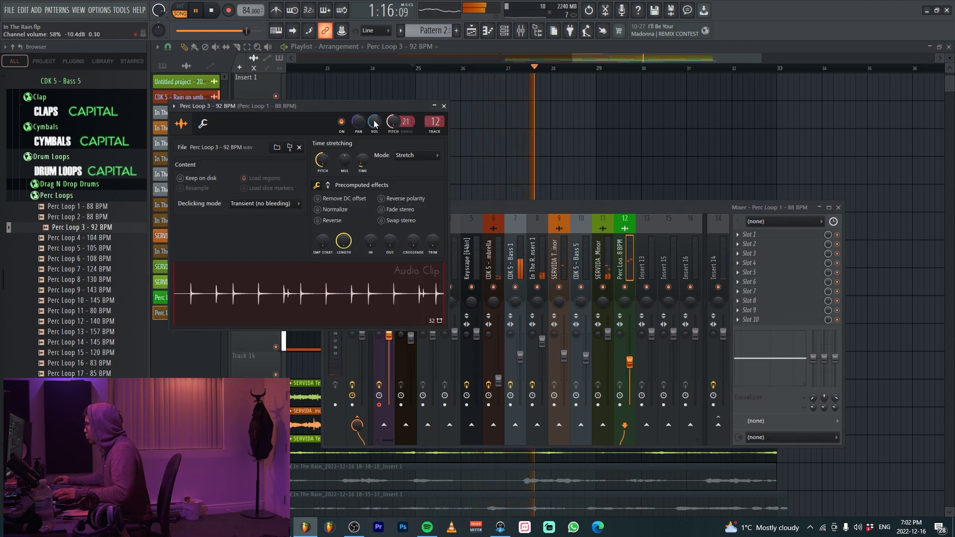
right_click(610, 157)
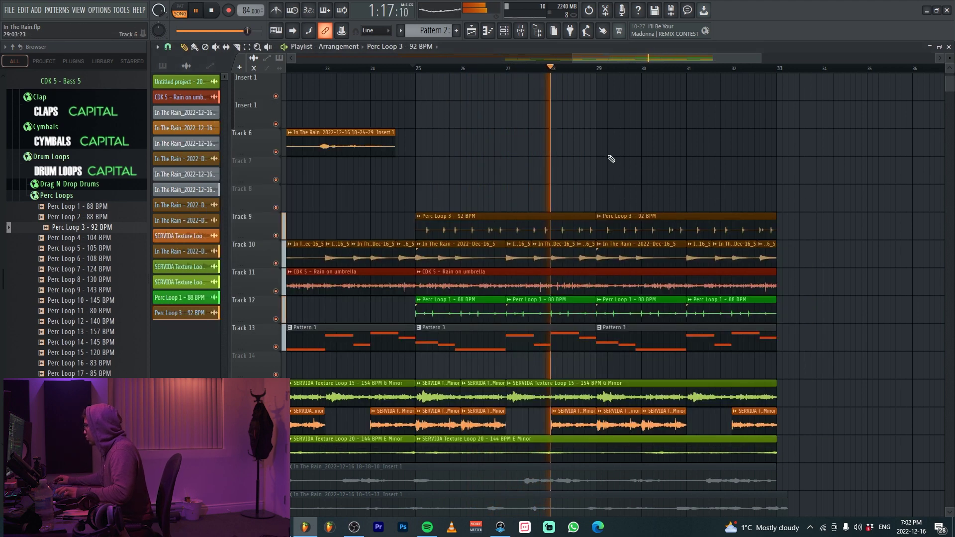
right_click(276, 288)
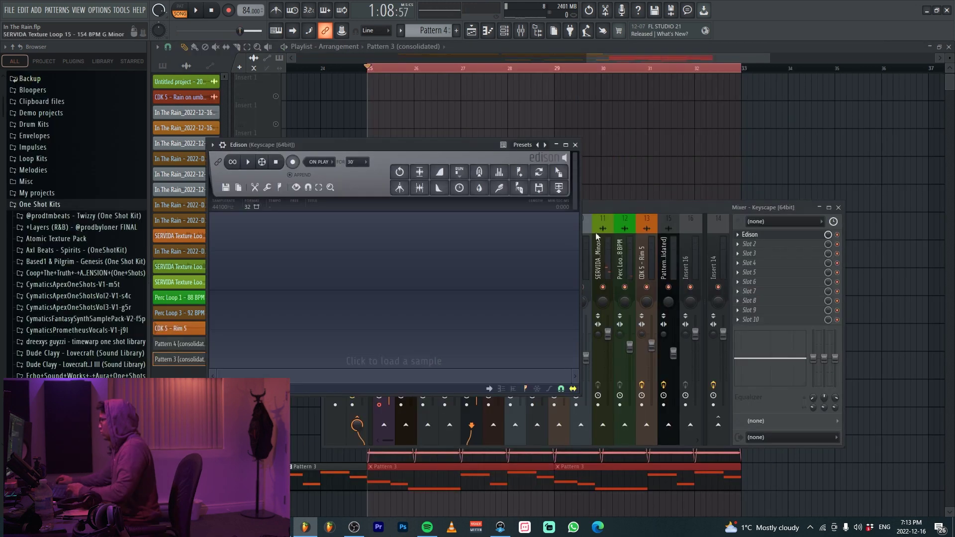
- Check the audio device and MIDI device settings
right_click(504, 108)
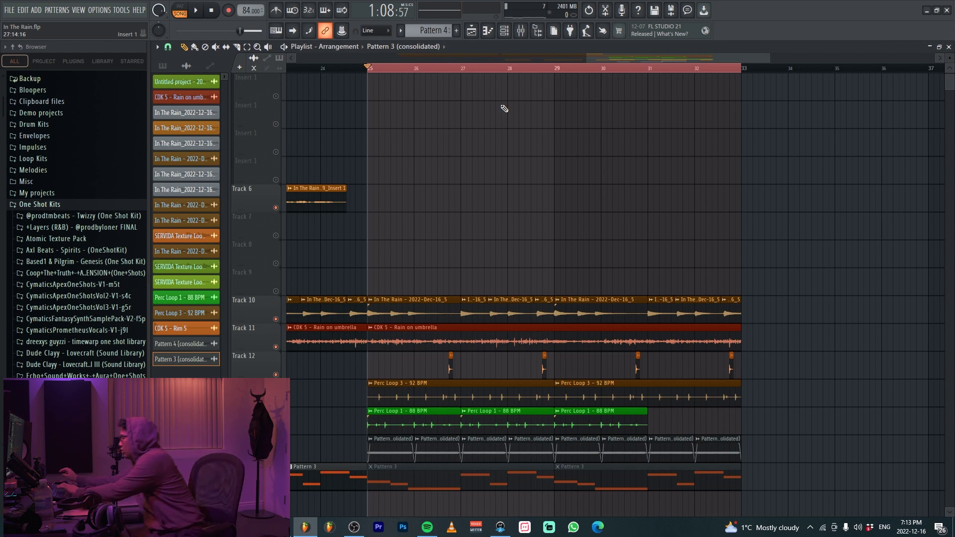
key(F10)
click(355, 59)
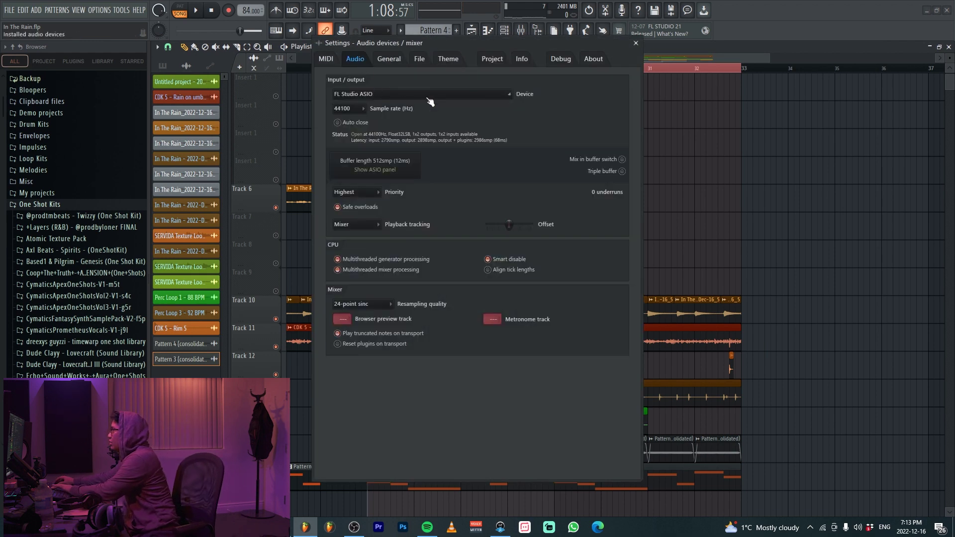
click(636, 43)
key(F10)
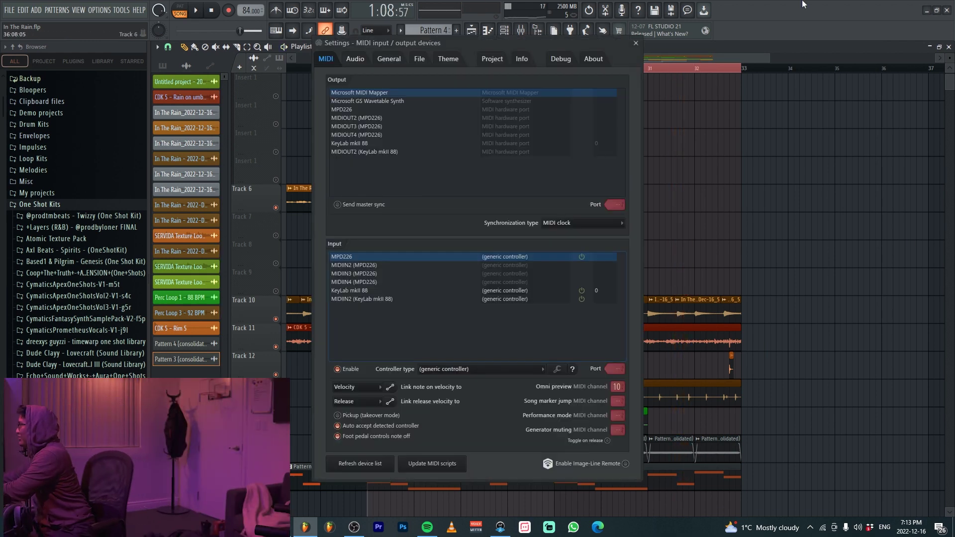
click(635, 43)
- Bring up the Keyscape instrument and its mixer track
key(F9)
key(F6)
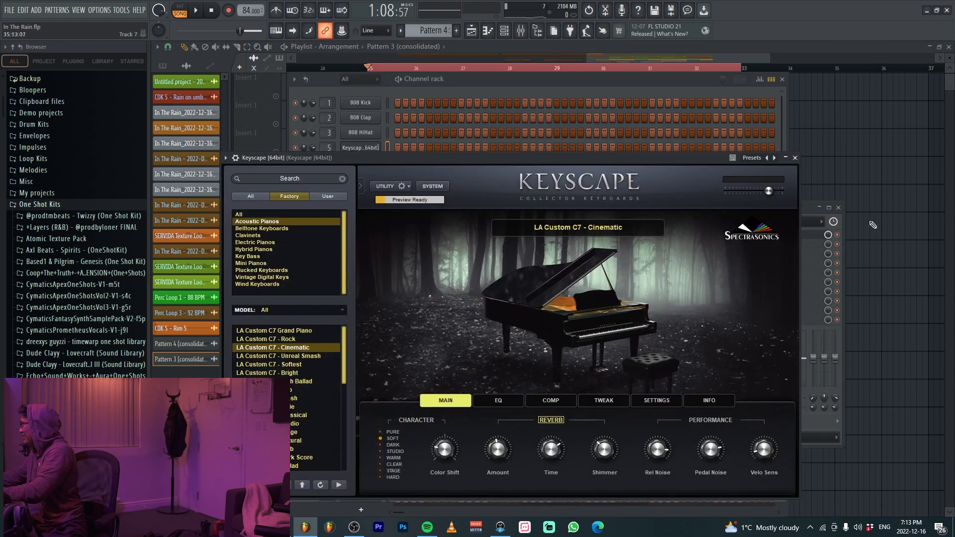
click(812, 208)
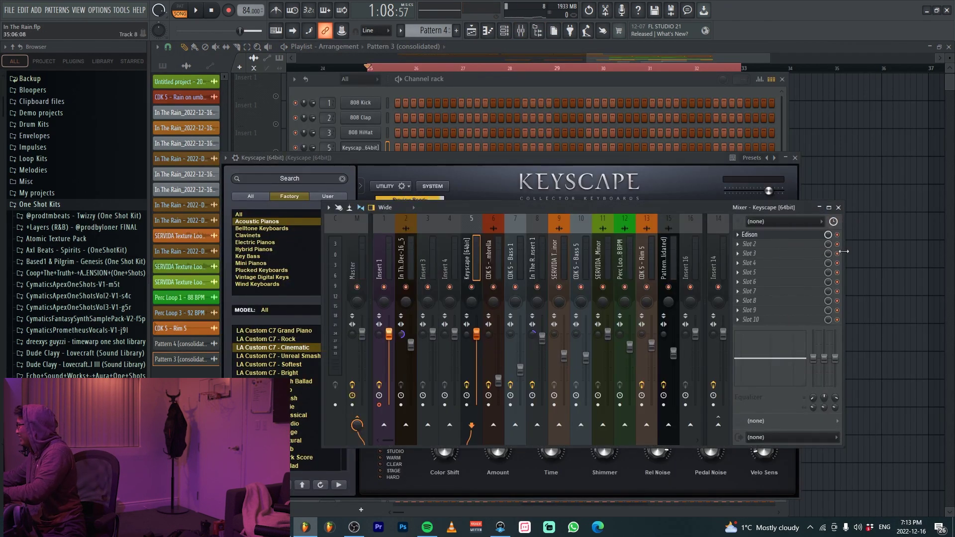
- Start an Edison recording on the Keyscape mixer track and play the song from bar 25
key(F12)
key(F9)
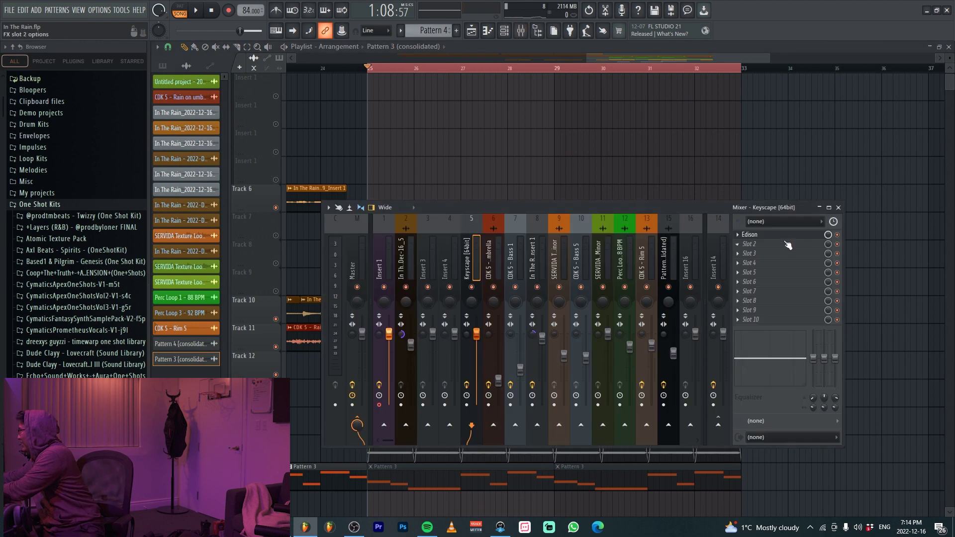
click(786, 236)
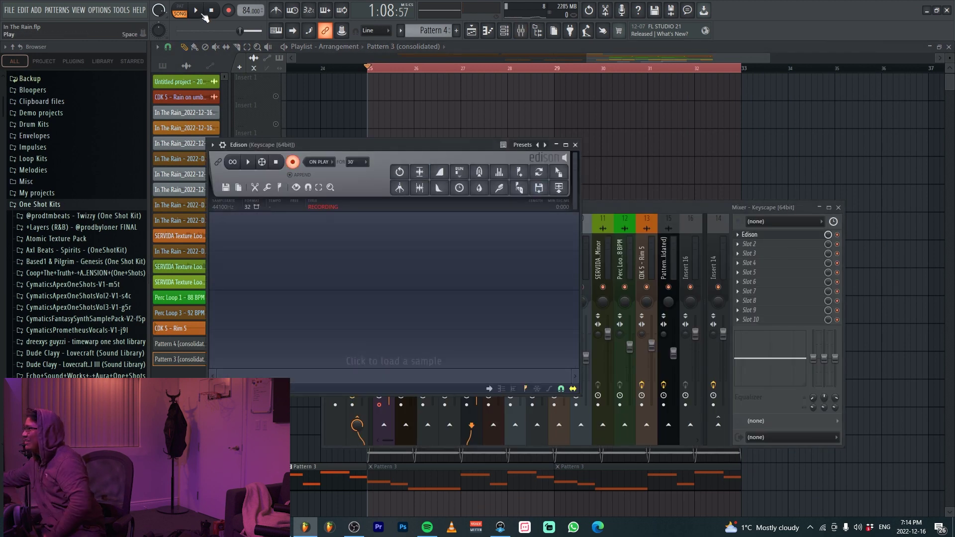
click(197, 11)
key(F12)
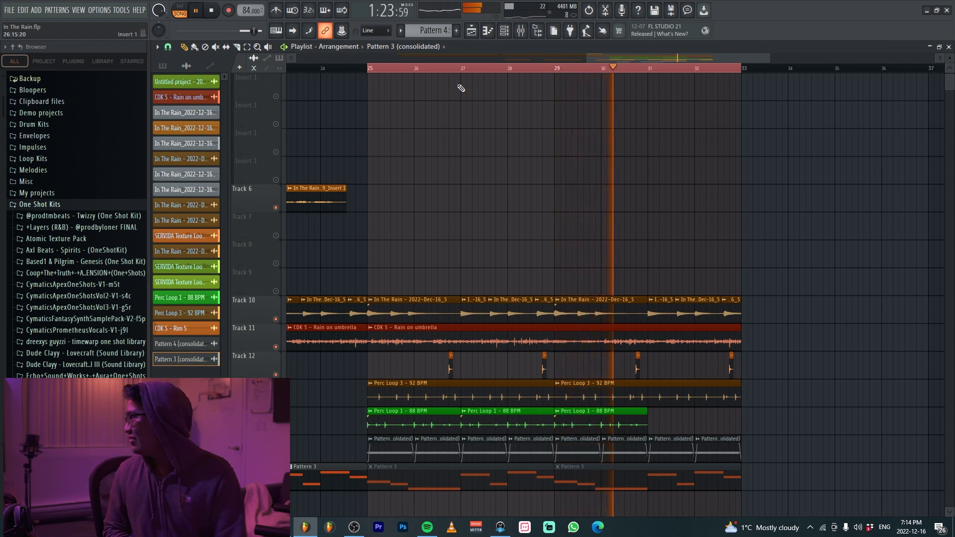
- Lower the Keyscape channel volume to about 53% while the song plays
key(F9)
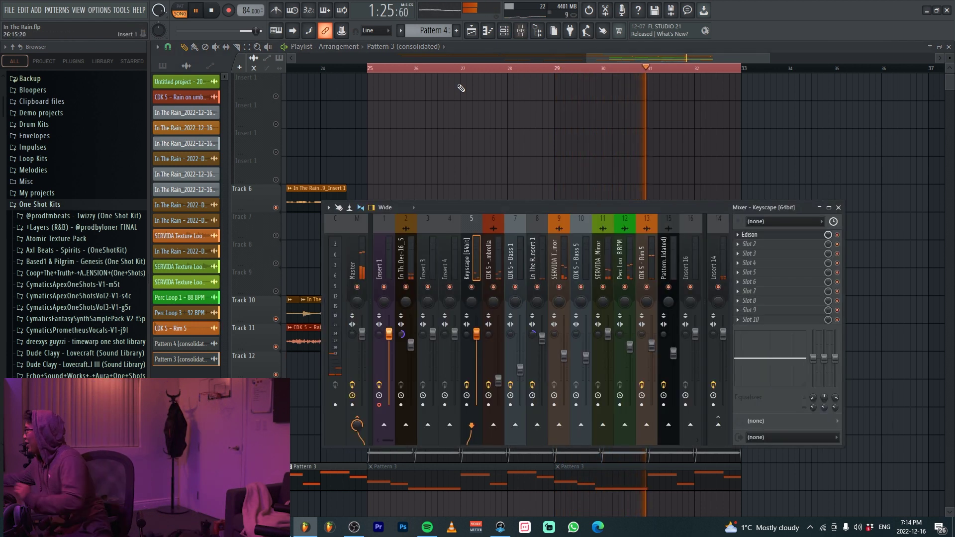
key(F6)
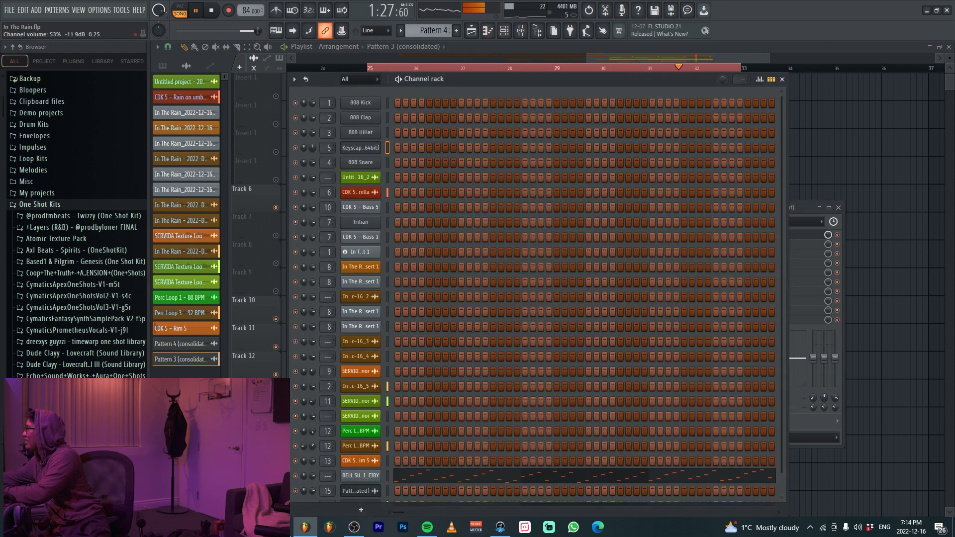
key(F5)
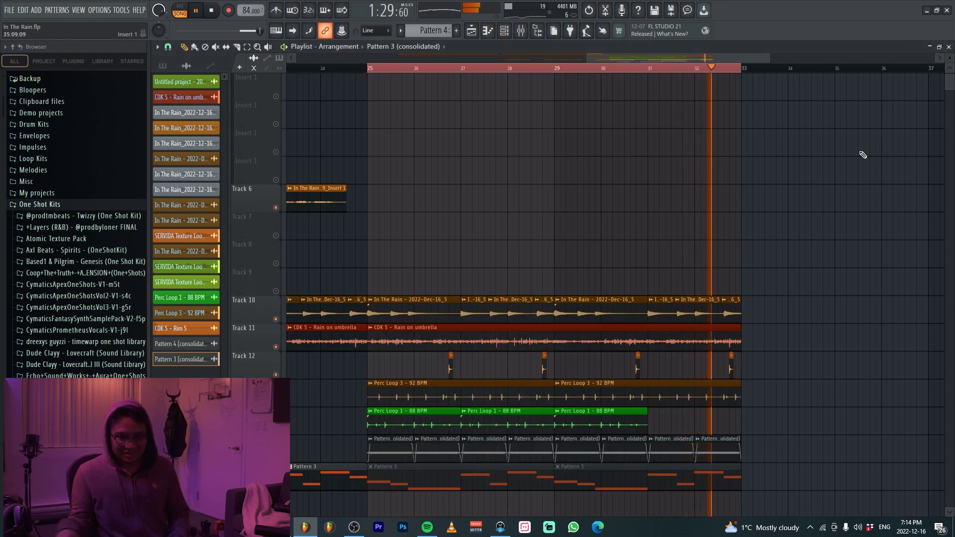